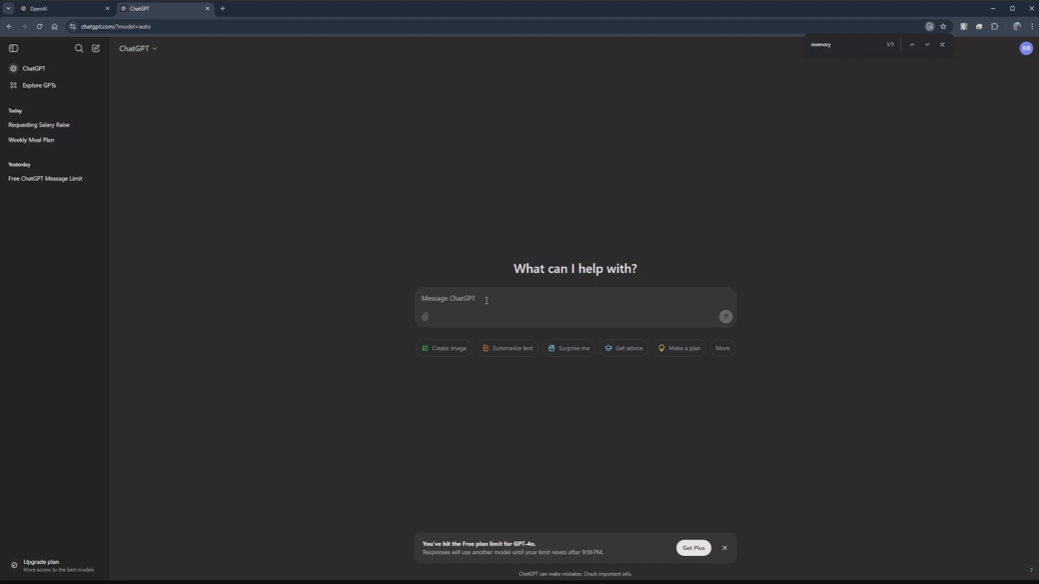
Step: Send the prompt "I need you to help me write an essay on how the revolutionary war started."
type("I need you to help me write an essay on ")
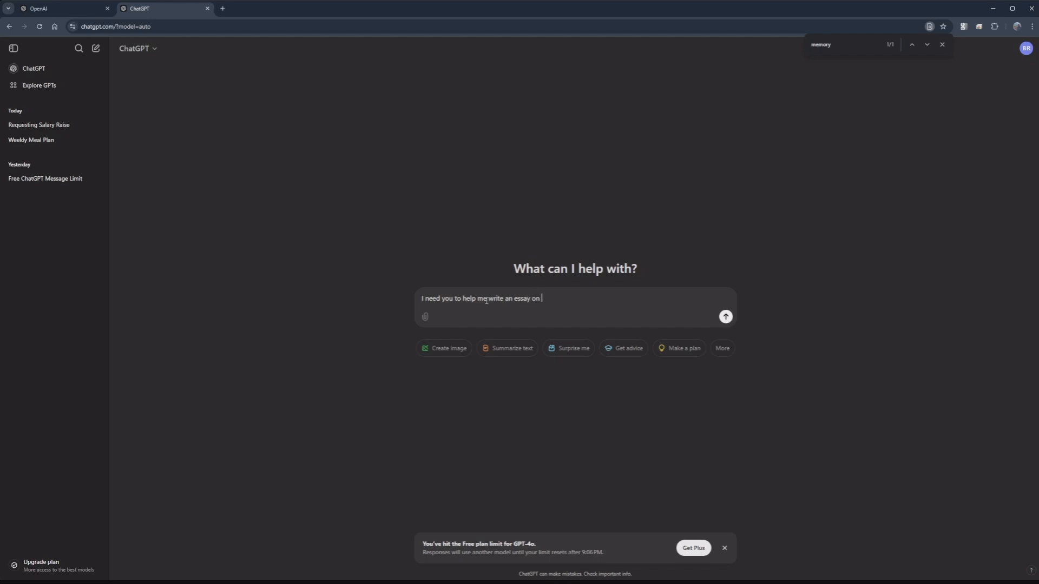
type("how the revolutionary war started.")
key("Return")
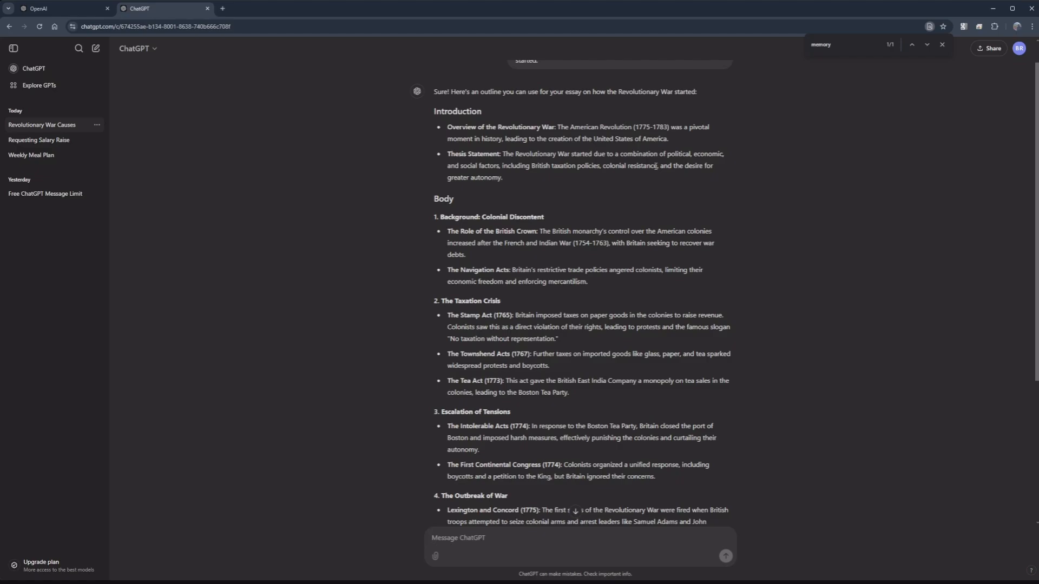
Step: Read the essay outline and send the follow-up "Write a 1 page explanation of the Overview of the Revolutionary War!"
scroll(521, 192, "down", 3)
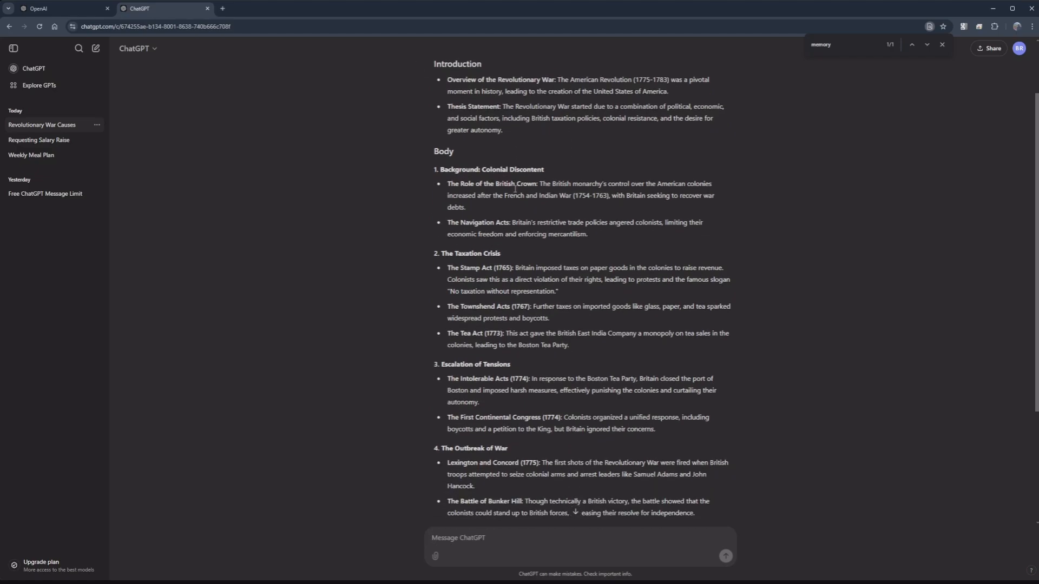
scroll(518, 141, "down", 2)
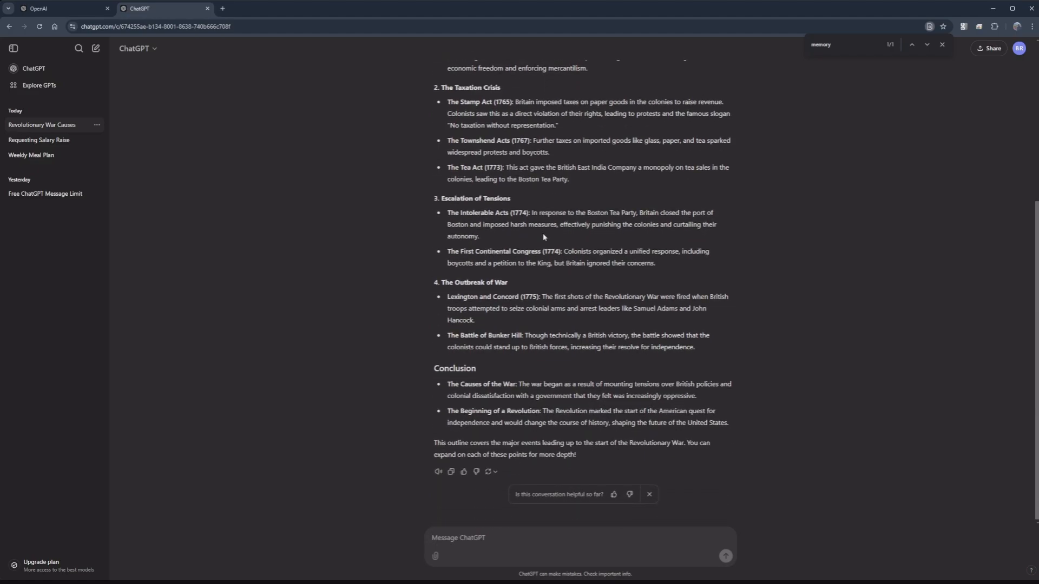
scroll(544, 236, "up", 2)
scroll(544, 237, "down", 2)
scroll(597, 239, "up", 6)
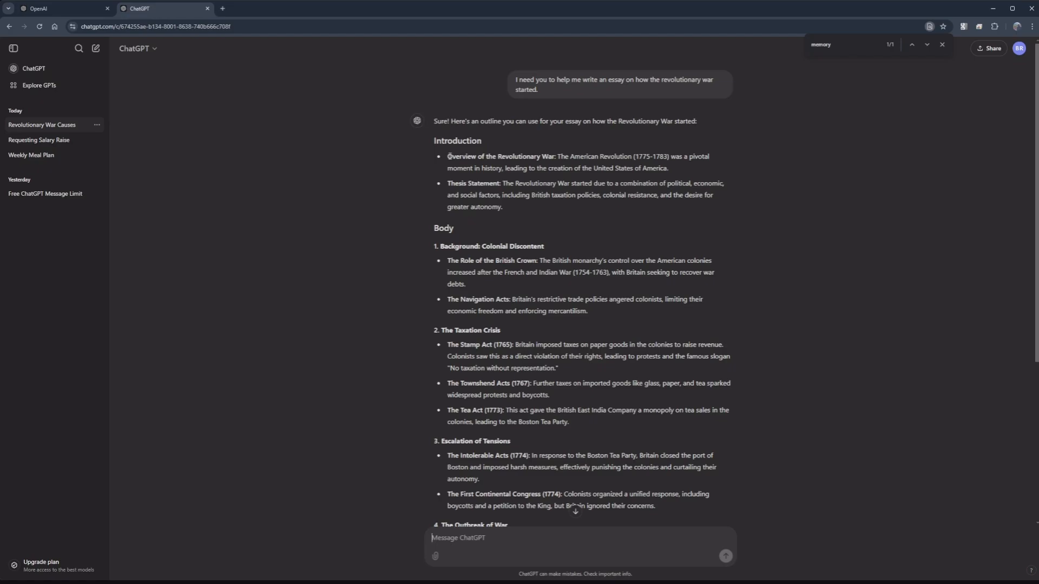
left_click_drag(448, 156, 555, 158)
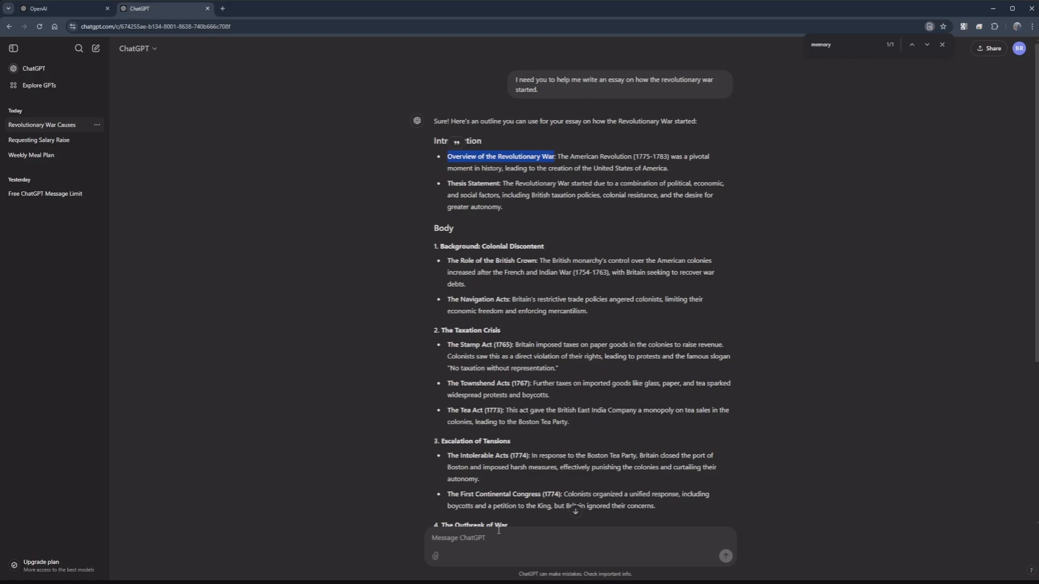
left_click(476, 537)
type("W")
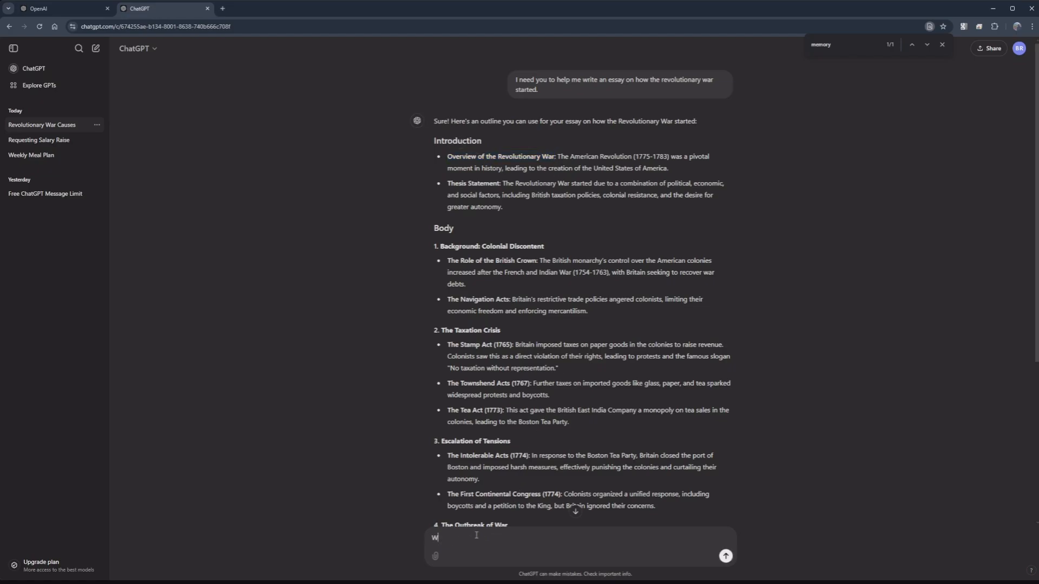
type("rite a 1 page explanation of the Overview of the Revoluti")
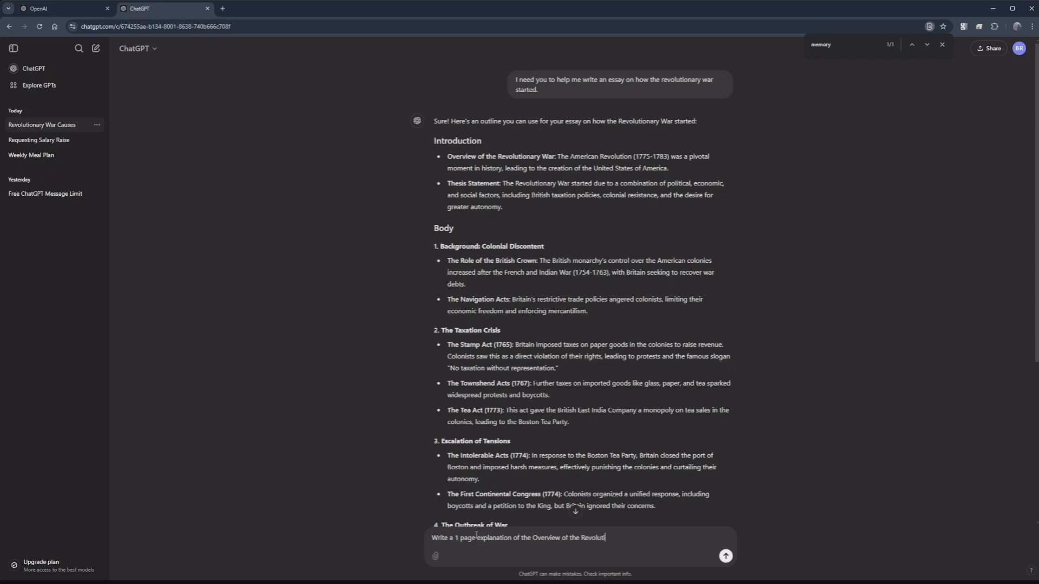
type("onary War")
key("Return")
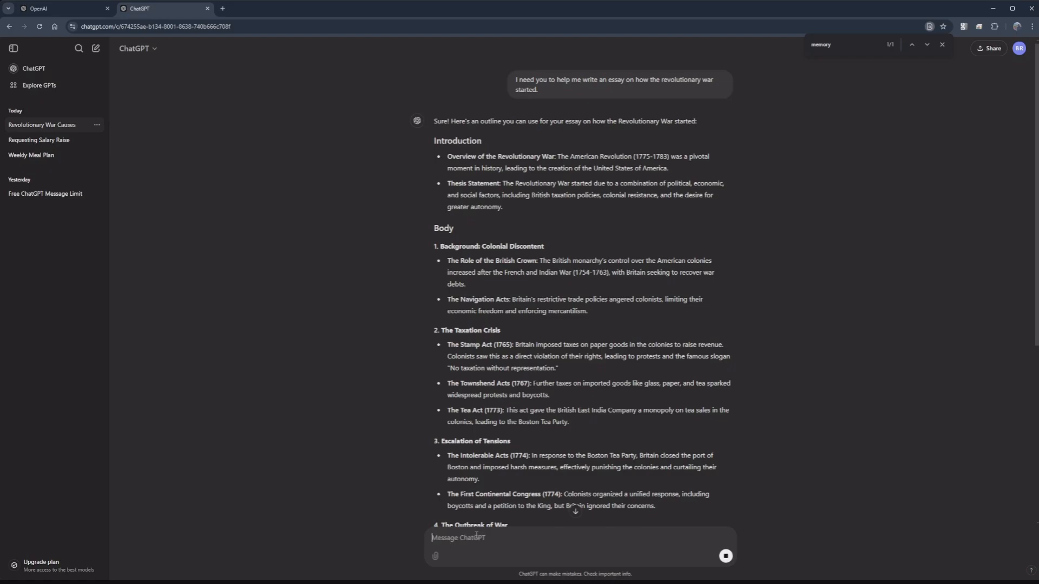
left_click(575, 513)
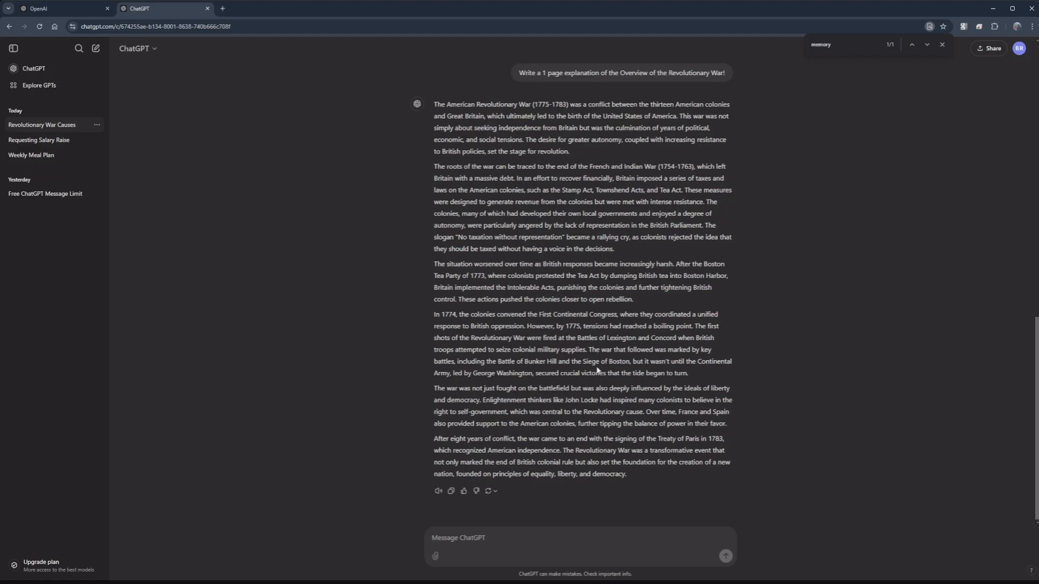
Step: Revisit the outline's topics and send the follow-up "Give me a 1 page explanation of the Stamp Act"
scroll(597, 370, "up", 1)
scroll(597, 371, "down", 1)
scroll(597, 371, "up", 10)
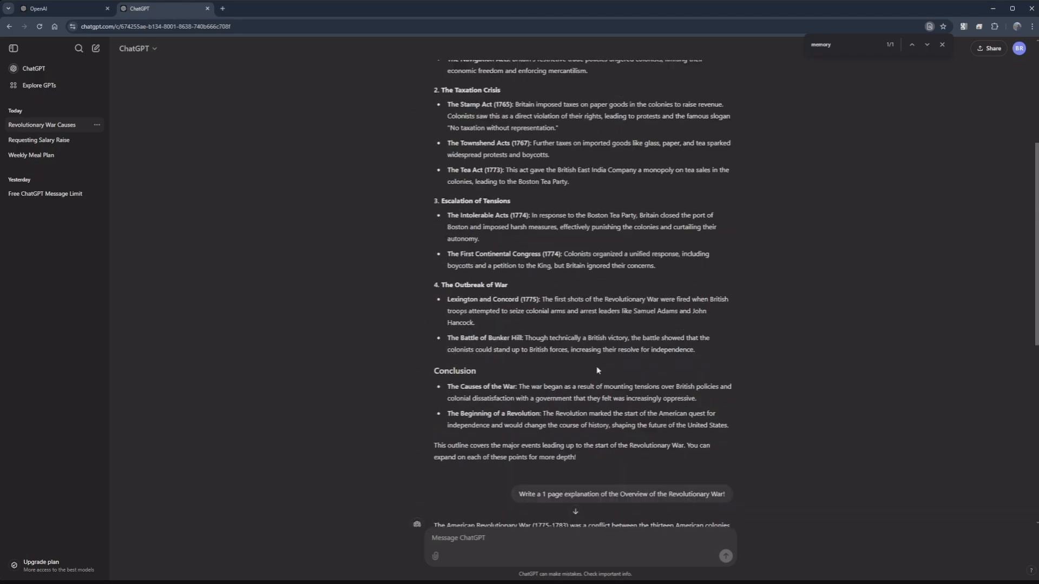
scroll(598, 371, "down", 1)
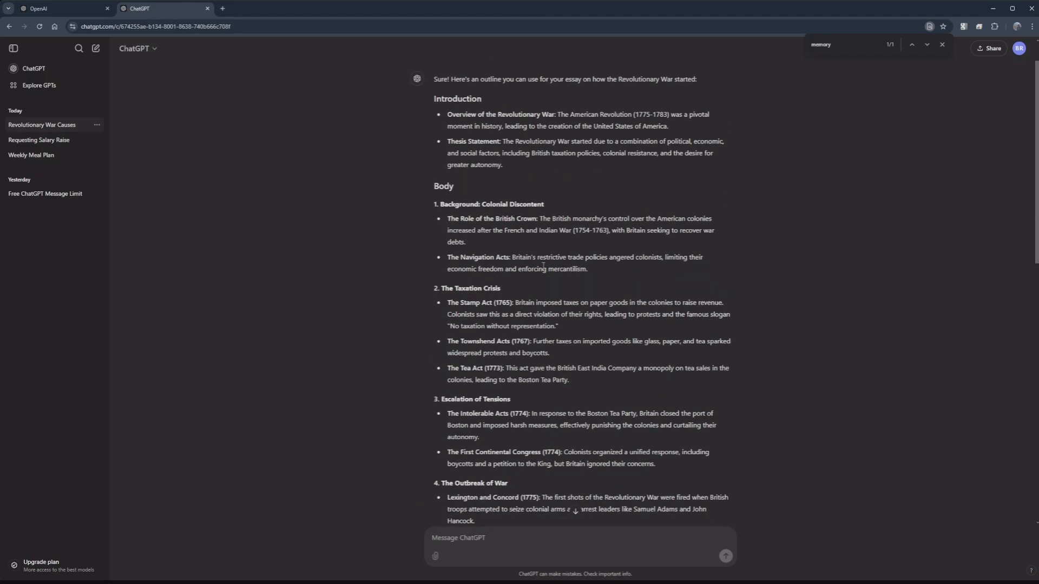
scroll(590, 263, "up", 1)
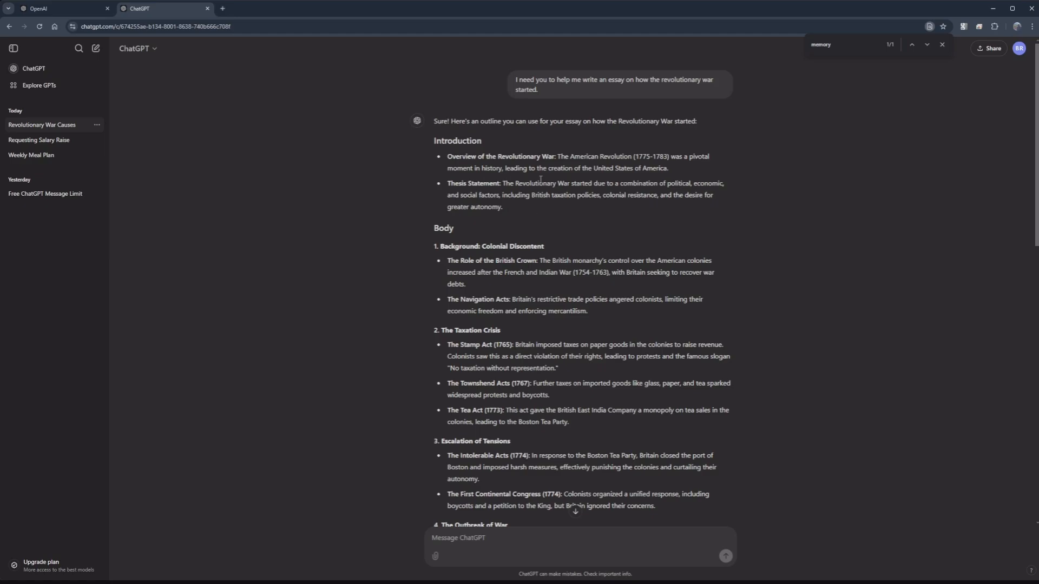
scroll(568, 347, "down", 2)
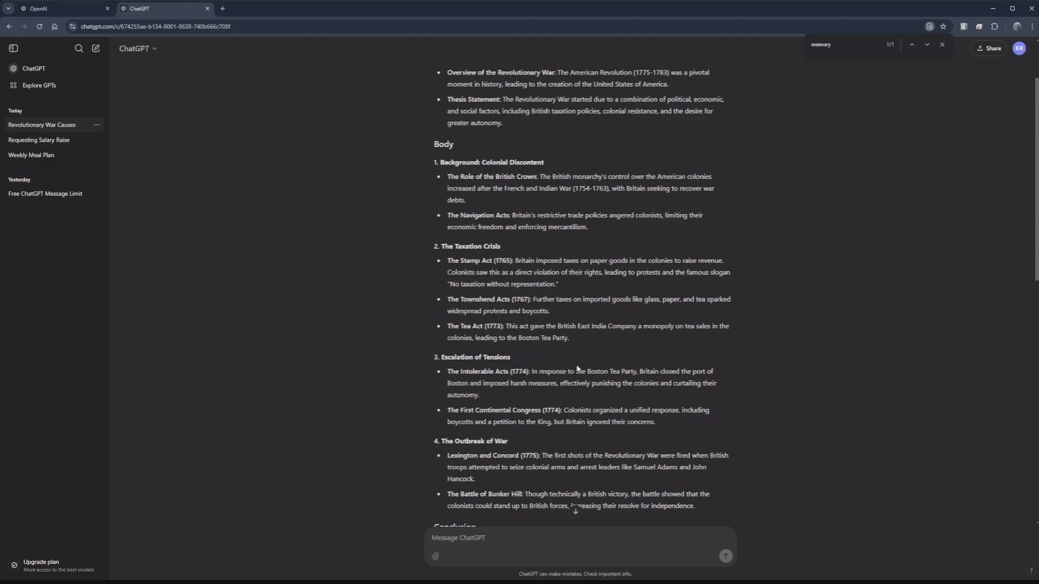
scroll(578, 369, "down", 2)
left_click(496, 535)
type("Giv")
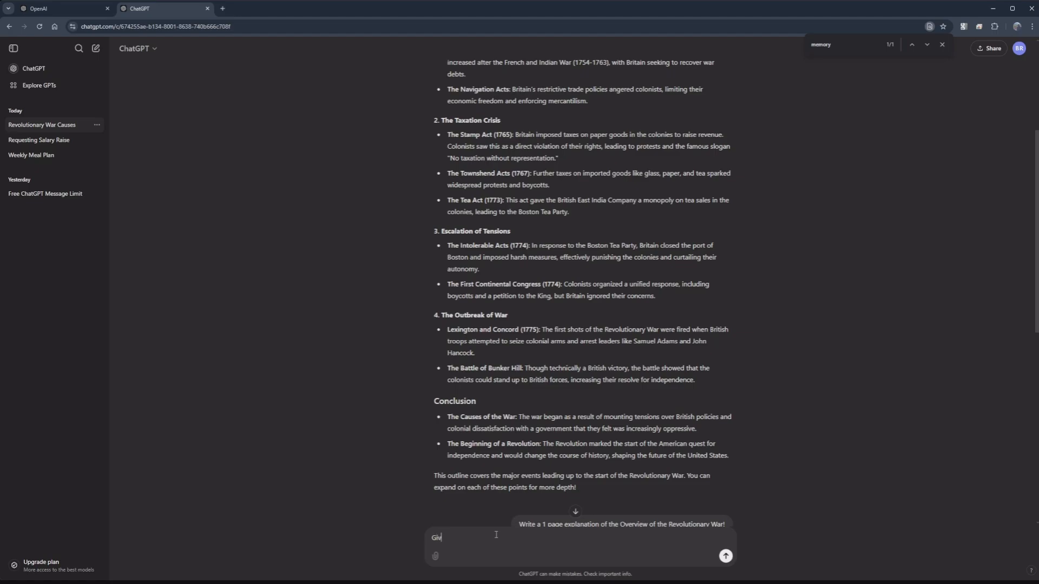
type("e me a 1 page explanation of the Stamp Act")
key("Return")
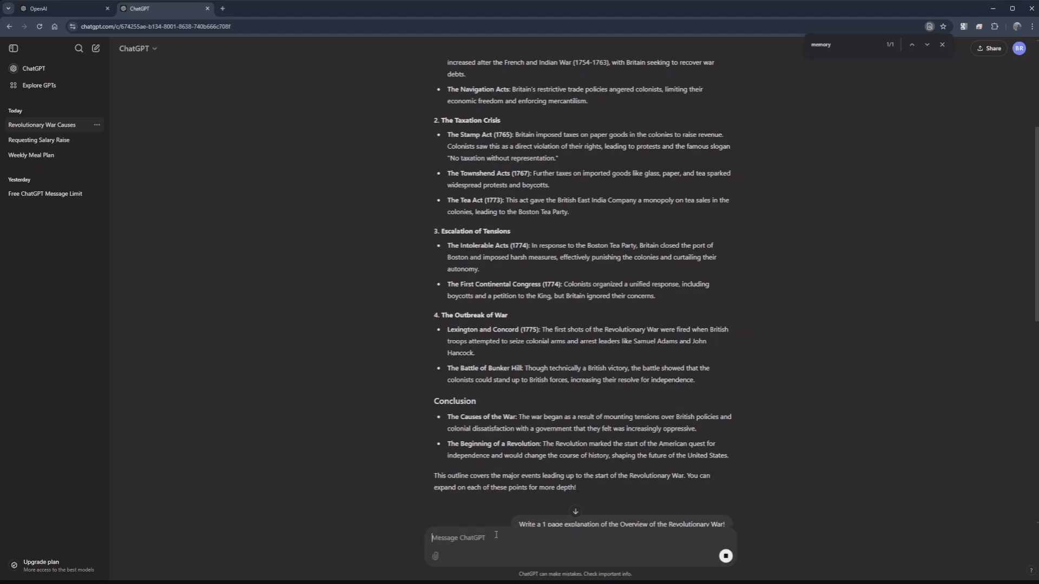
left_click(575, 511)
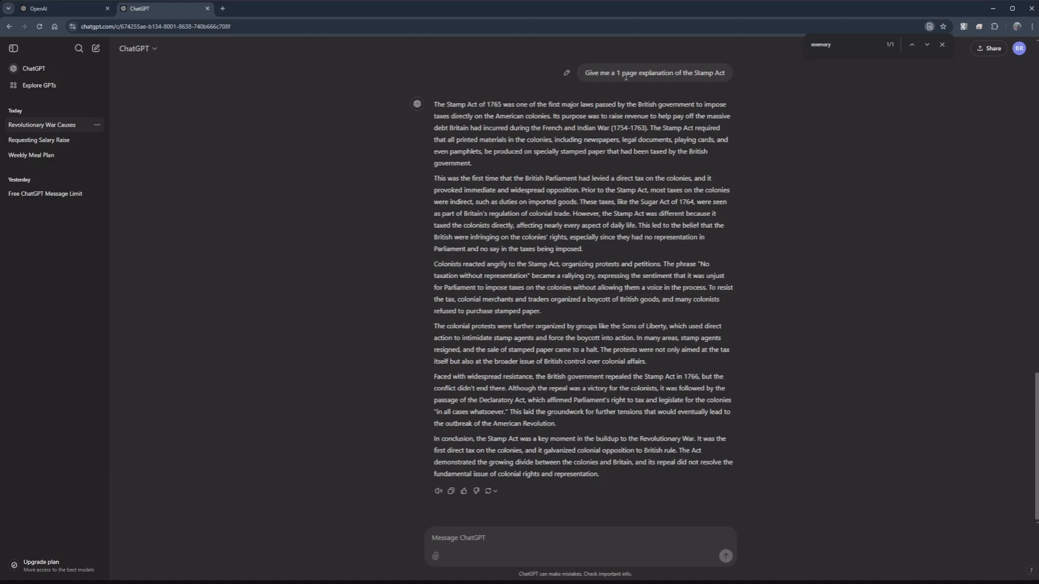
Step: Return to the outline and send the follow-up "Write me a 3 page detailed explanation of the Battle of Bunker Hill"
scroll(608, 293, "up", 12)
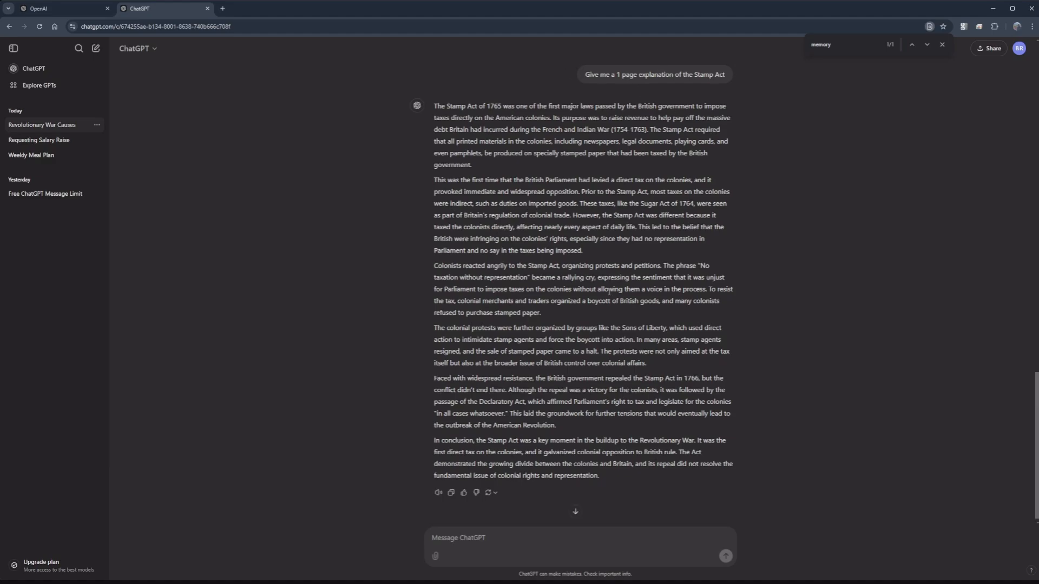
scroll(609, 293, "up", 4)
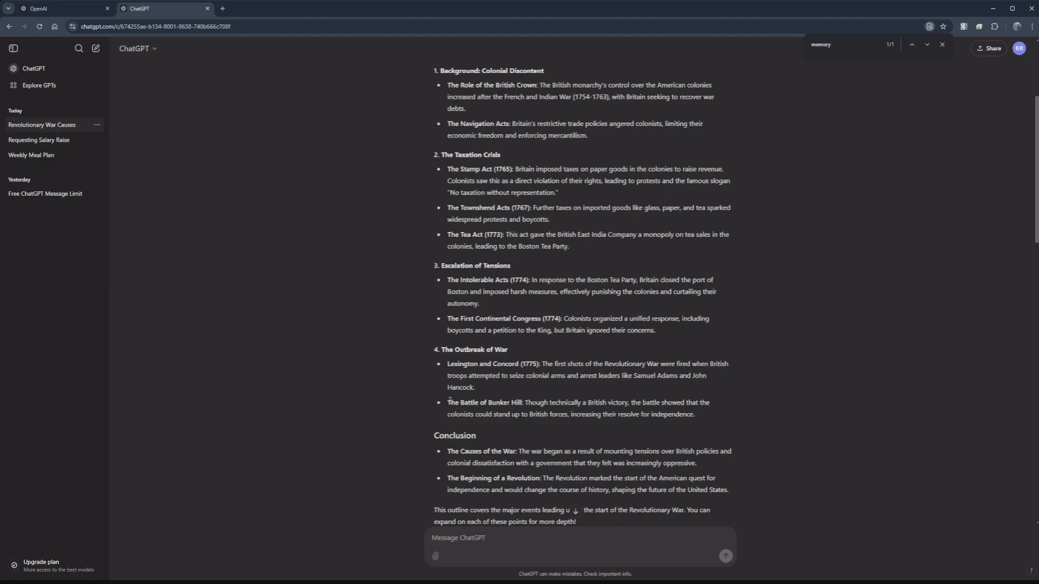
scroll(507, 455, "down", 3)
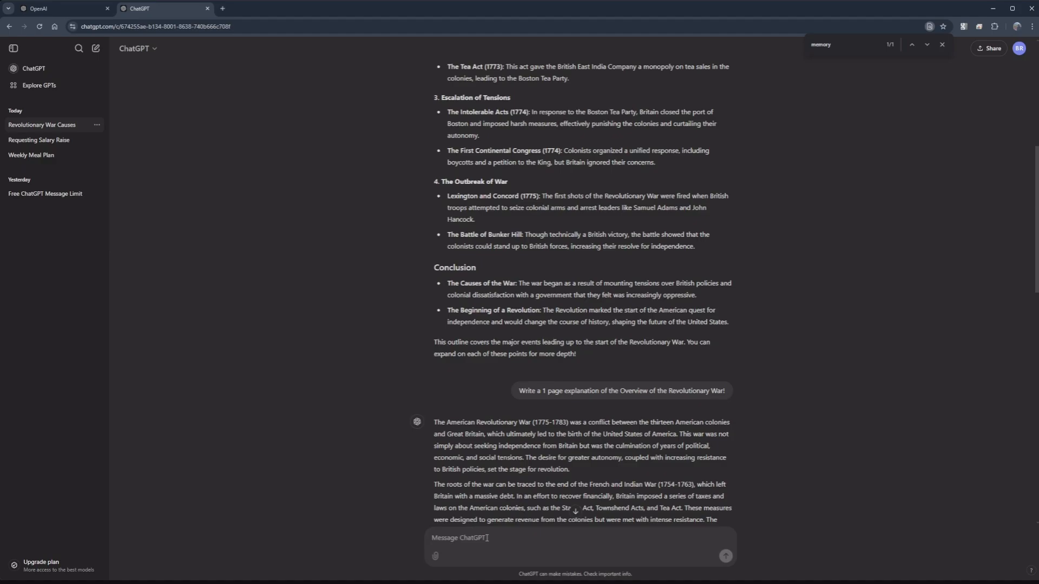
type("Write me a 3 page detailed explanation f")
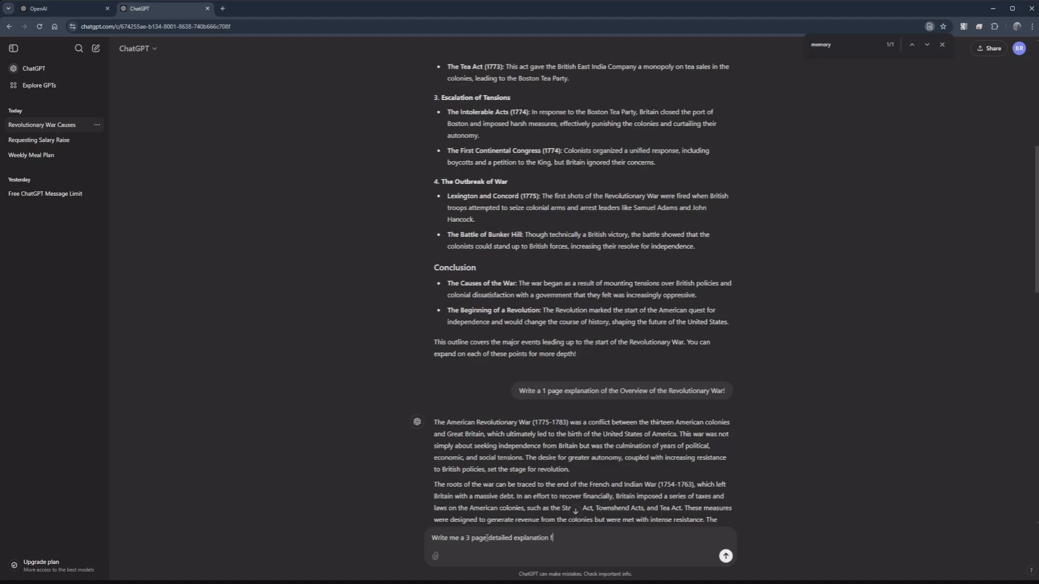
key("BackSpace")
type("of the Battle of Bunker Hill")
key("Return")
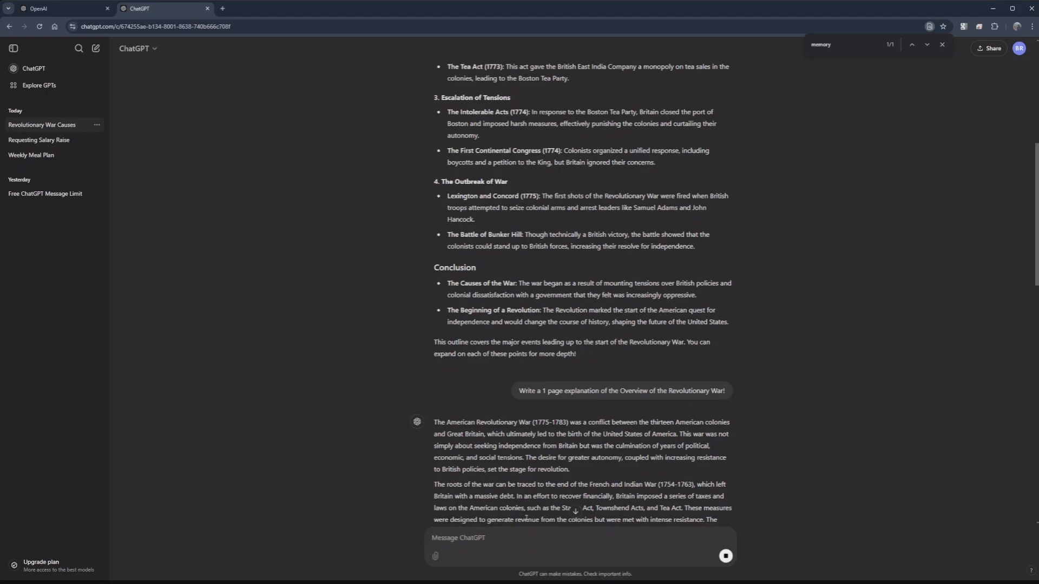
left_click(575, 511)
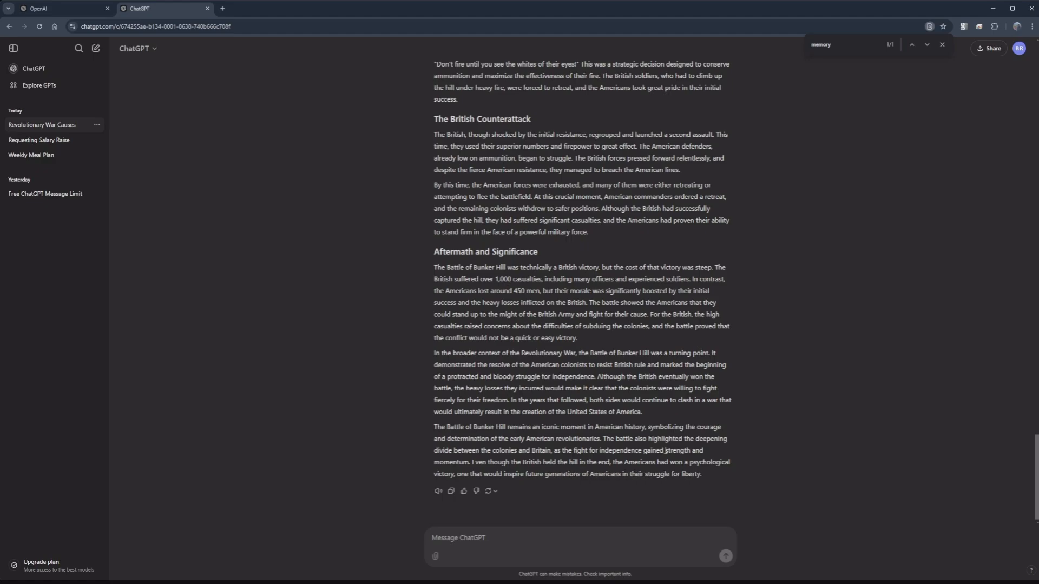
Step: Look back through the generated explanations and the original essay outline in the conversation
scroll(651, 439, "up", 20)
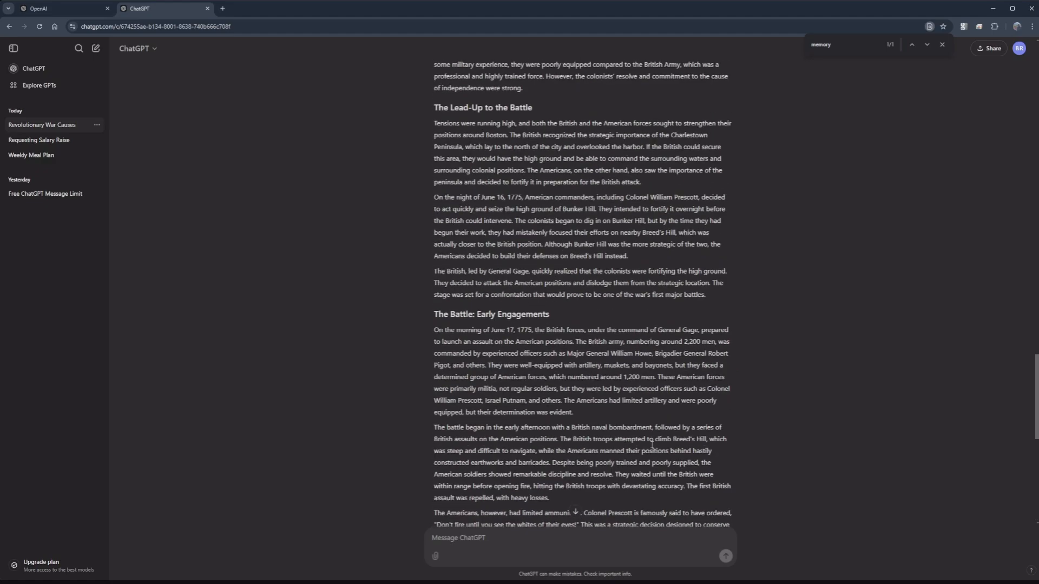
scroll(651, 445, "up", 20)
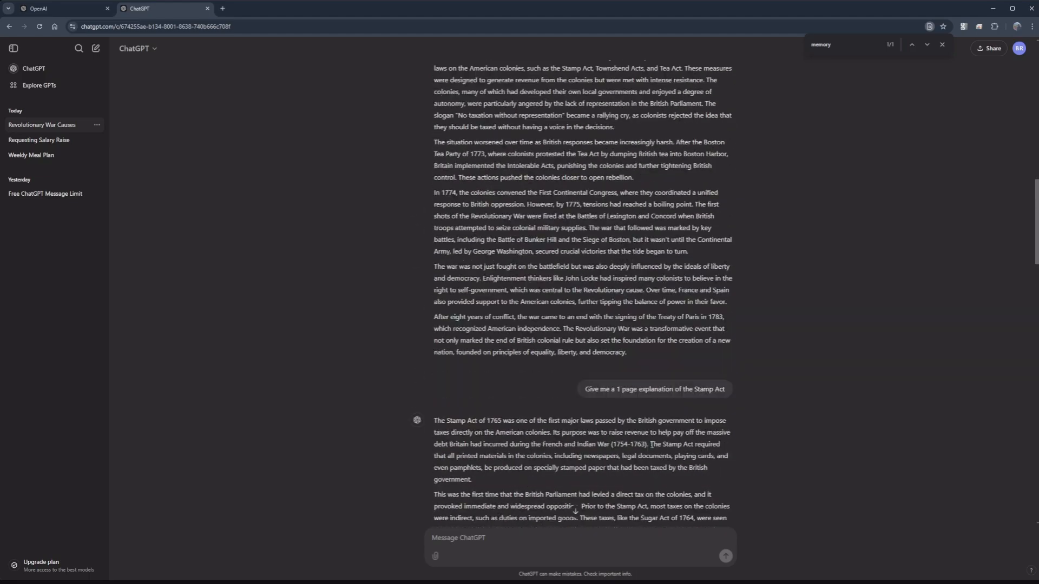
scroll(652, 445, "down", 20)
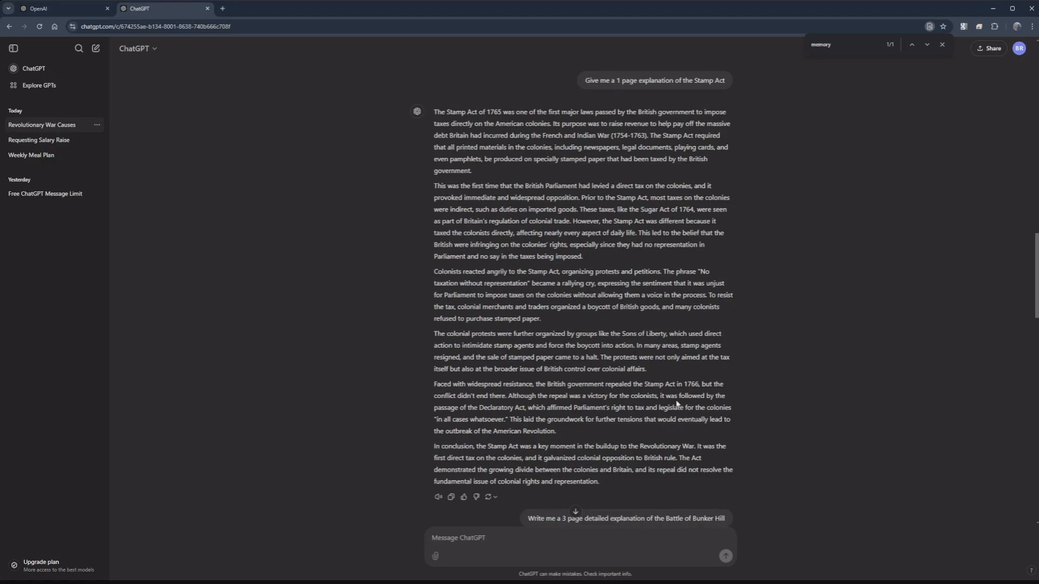
scroll(673, 396, "up", 20)
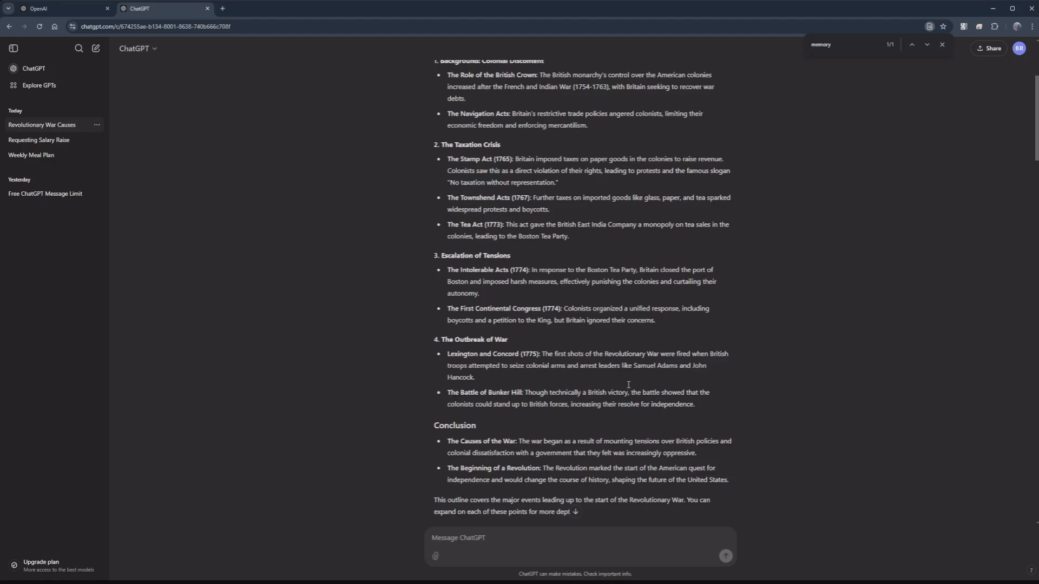
scroll(628, 384, "down", 2)
scroll(628, 385, "up", 5)
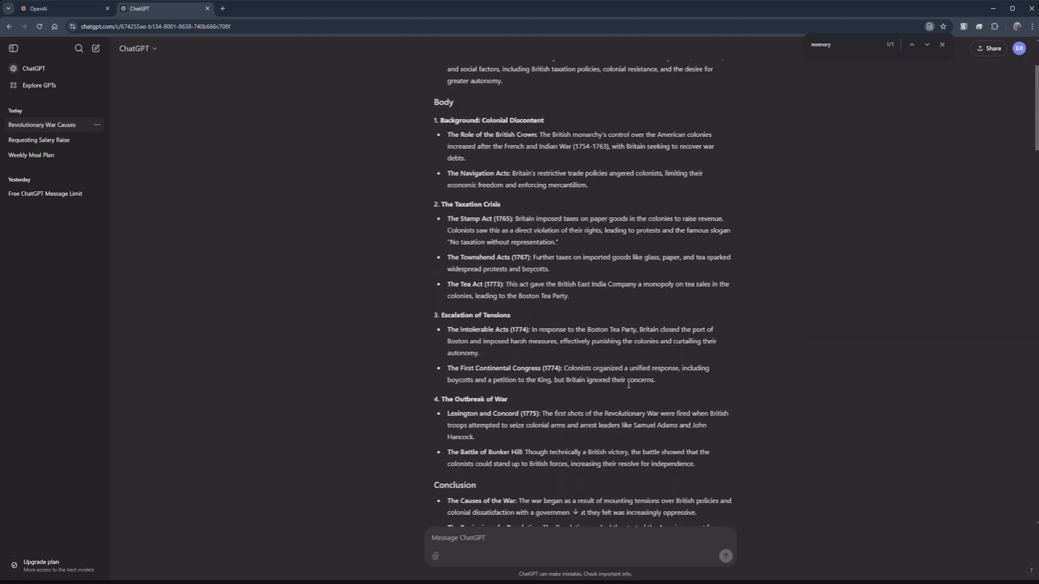
scroll(628, 384, "down", 3)
Step: Open the WMUR news site in a new browser tab and open its article on the Israeli strikes in Beirut
left_click(223, 8)
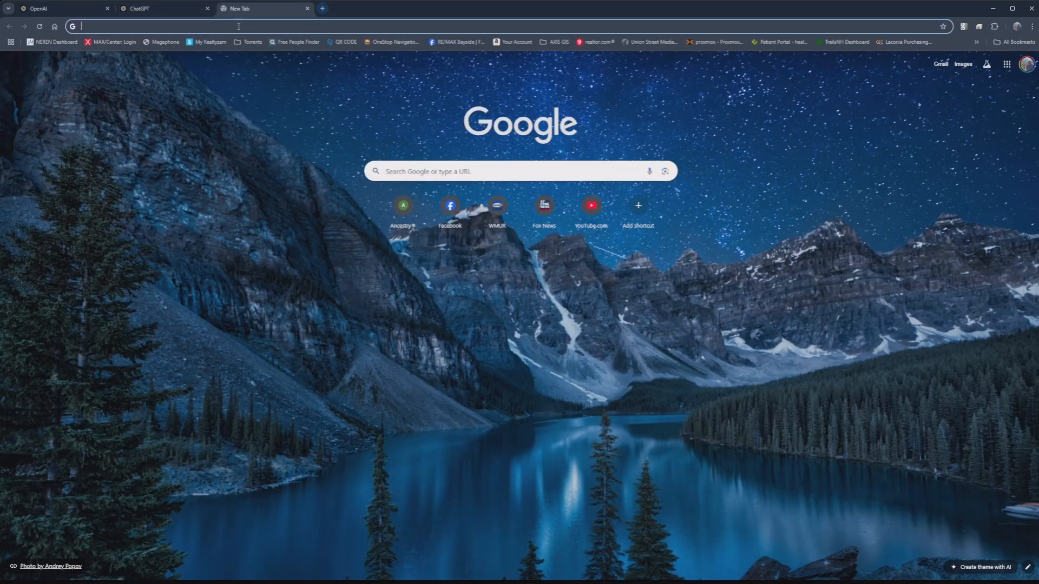
left_click(497, 211)
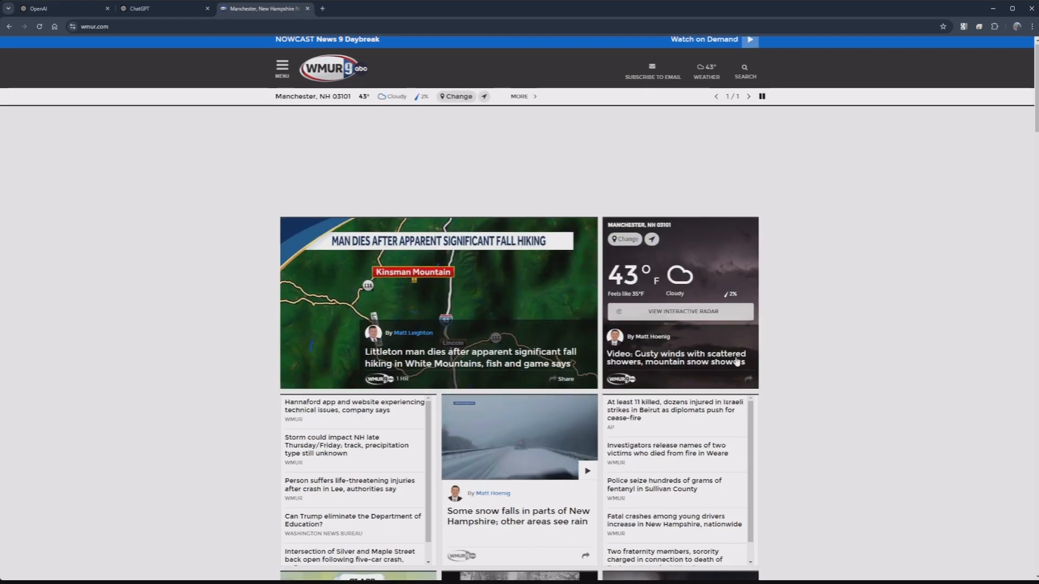
scroll(736, 362, "down", 3)
scroll(737, 361, "down", 3)
scroll(685, 303, "up", 5)
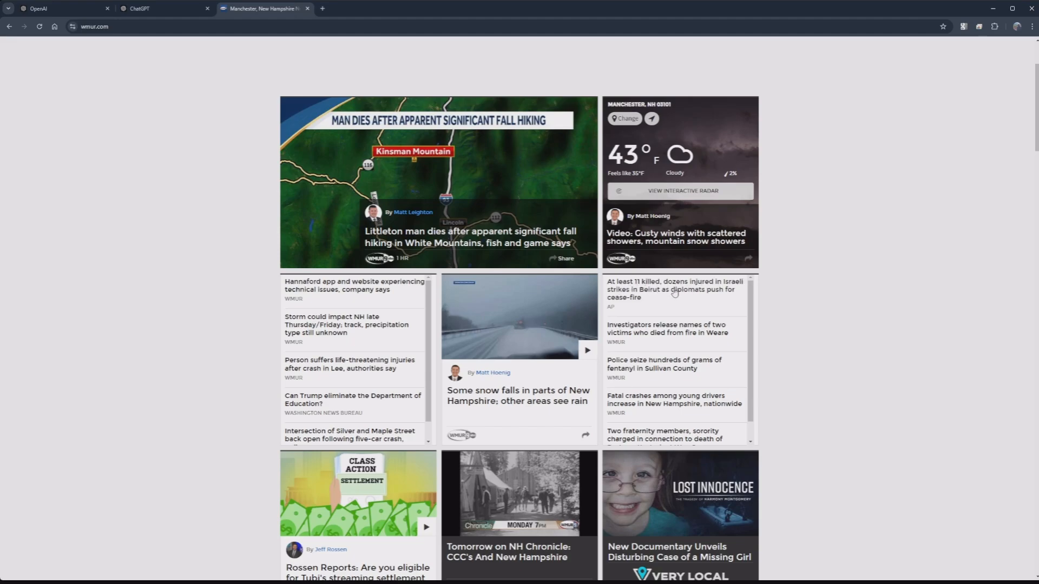
left_click(680, 290)
Step: Select the news article's body text down to the end of its closing quote
scroll(807, 320, "down", 5)
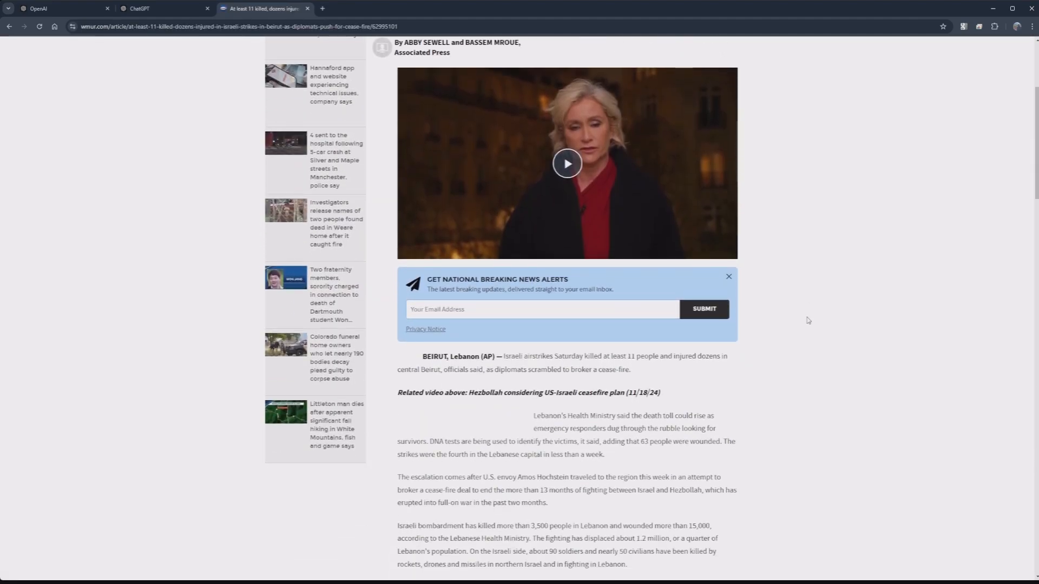
left_click_drag(421, 317, 567, 279)
scroll(650, 363, "down", 8)
scroll(684, 357, "down", 15)
scroll(595, 368, "down", 3)
scroll(598, 371, "down", 15)
scroll(749, 309, "down", 3)
scroll(503, 359, "up", 3)
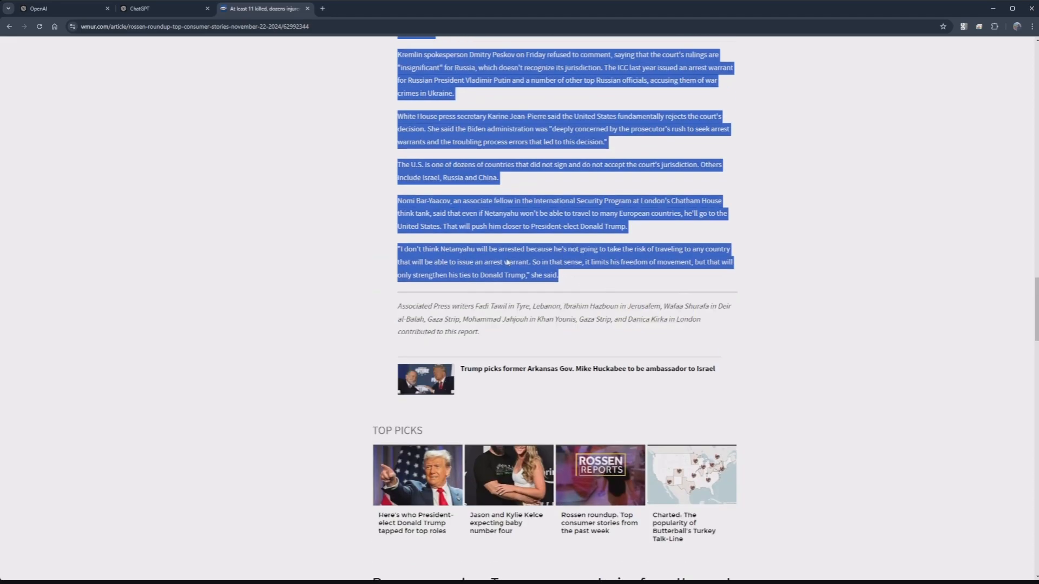
Step: Switch back to ChatGPT and start a new chat
left_click(176, 5)
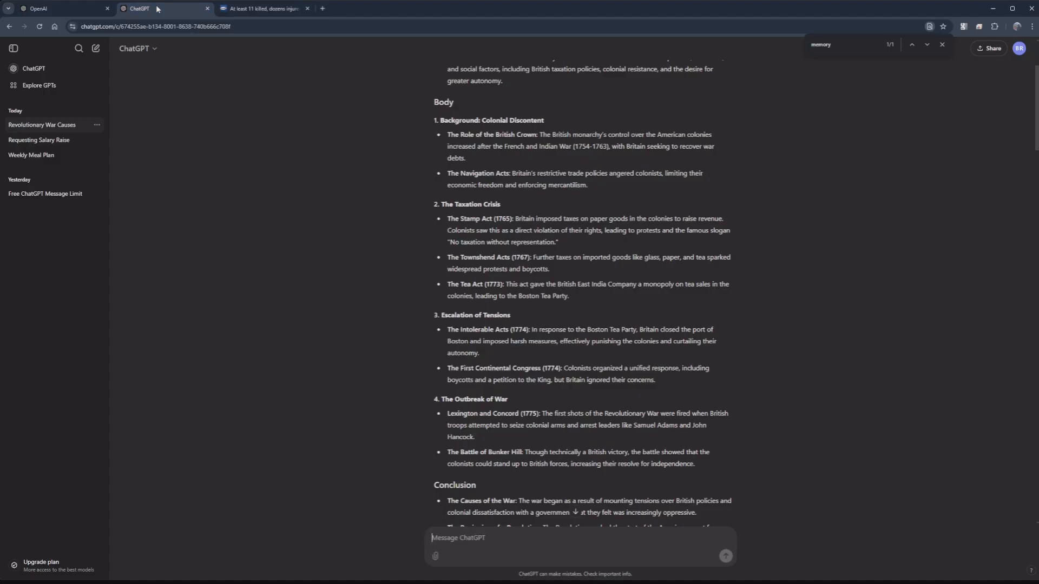
left_click(495, 537)
left_click(97, 49)
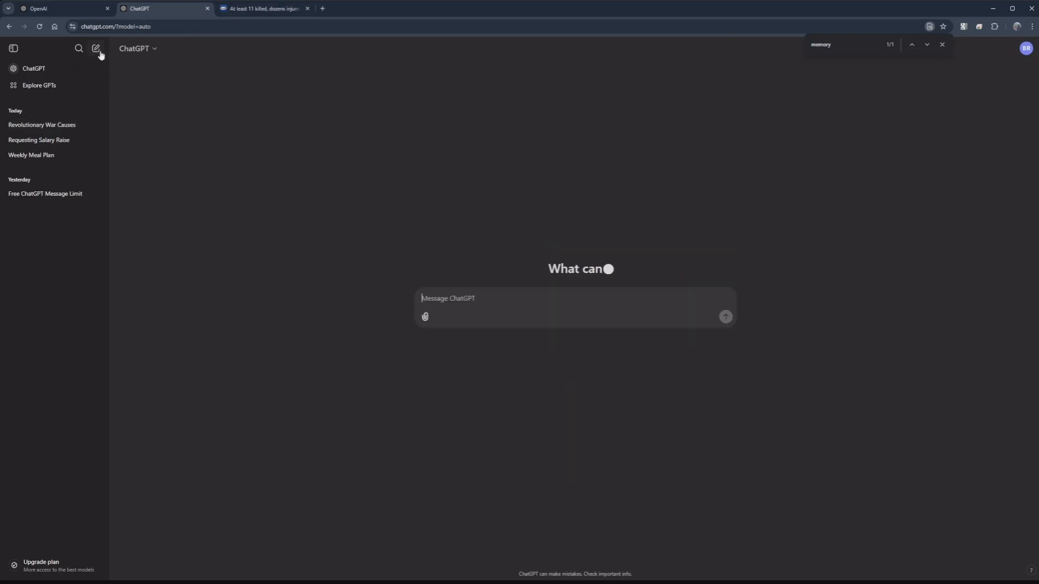
Step: Submit the prompt "Summarize this article for me..." followed by the copied text of the Beirut strikes article
left_click(479, 300)
type("Sum")
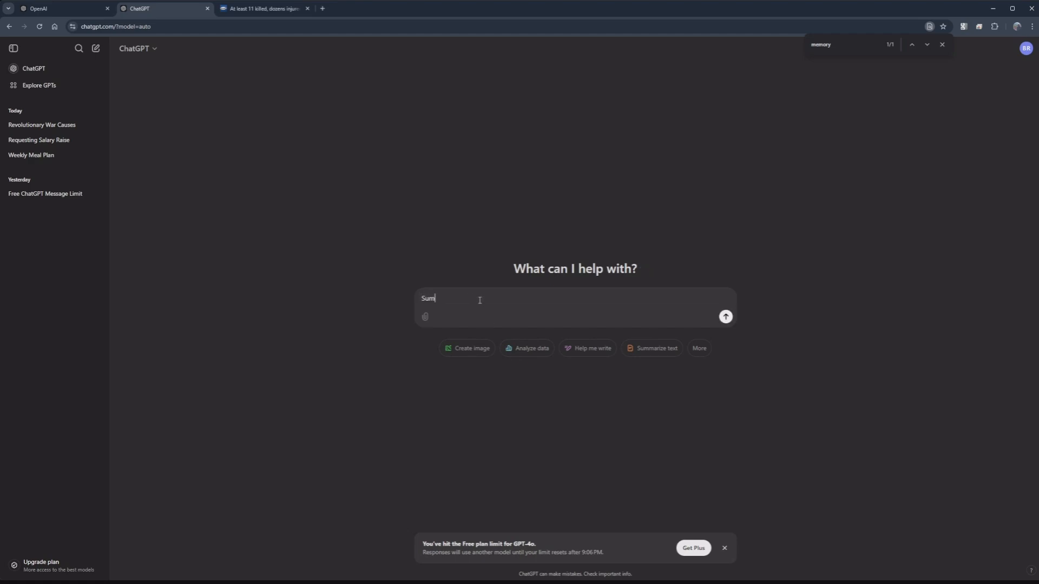
type("marize this article for me...")
key("shift+Return")
key("ctrl+v")
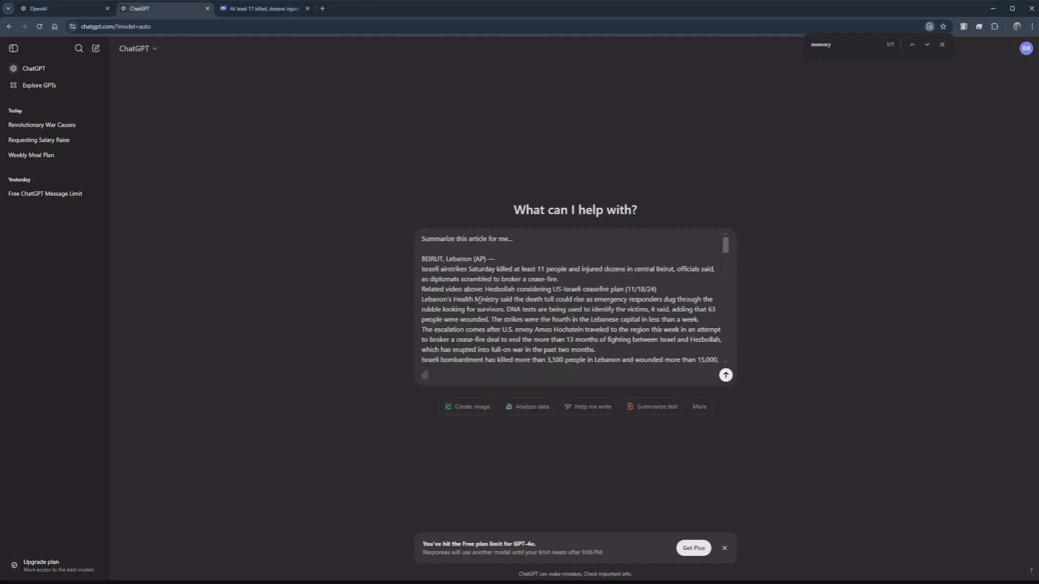
key("Return")
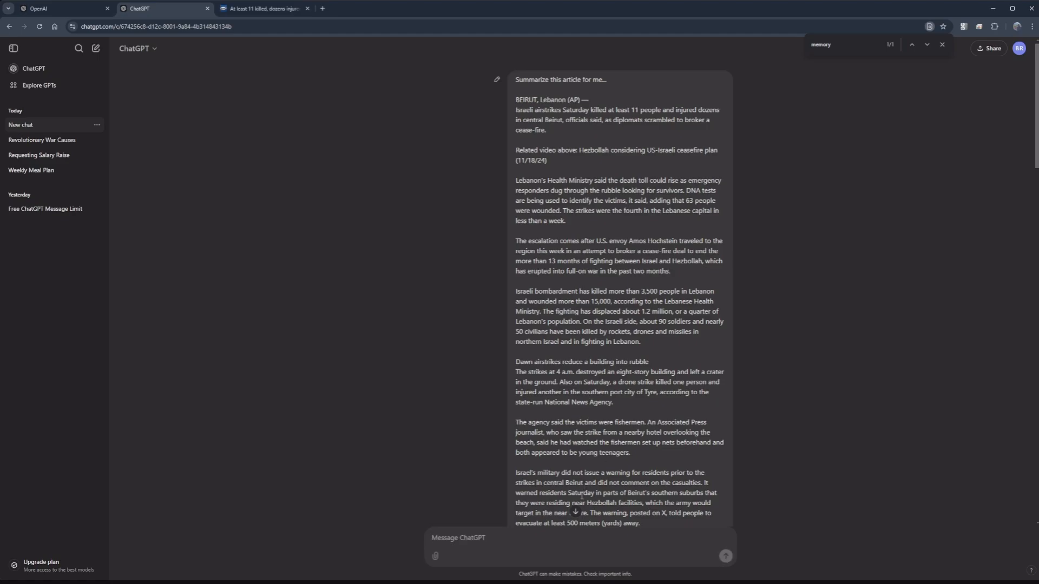
Step: Compare the generated summary with the full pasted article, and highlight the whole summary text
left_click(575, 511)
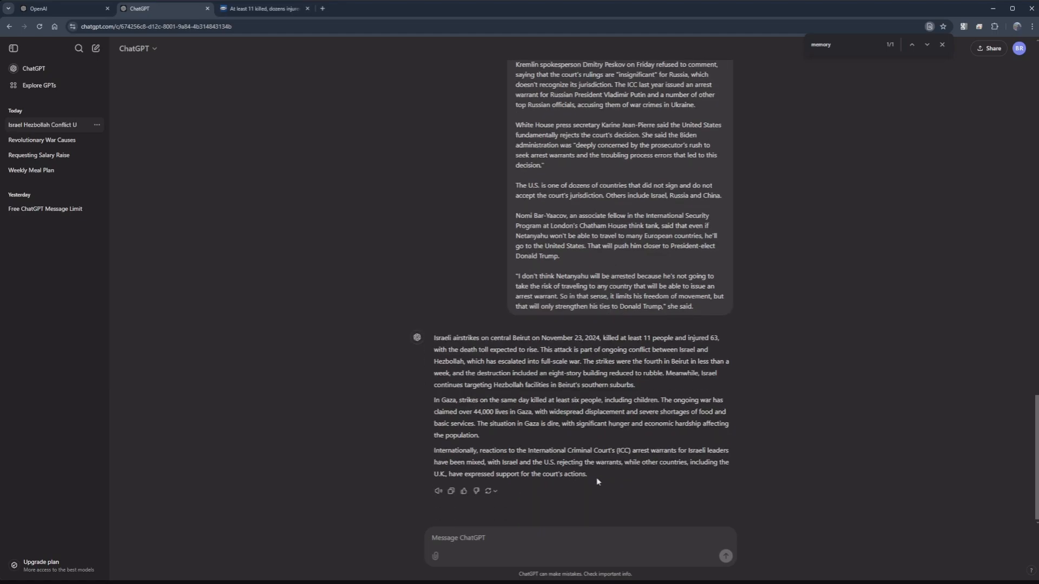
scroll(621, 229, "up", 15)
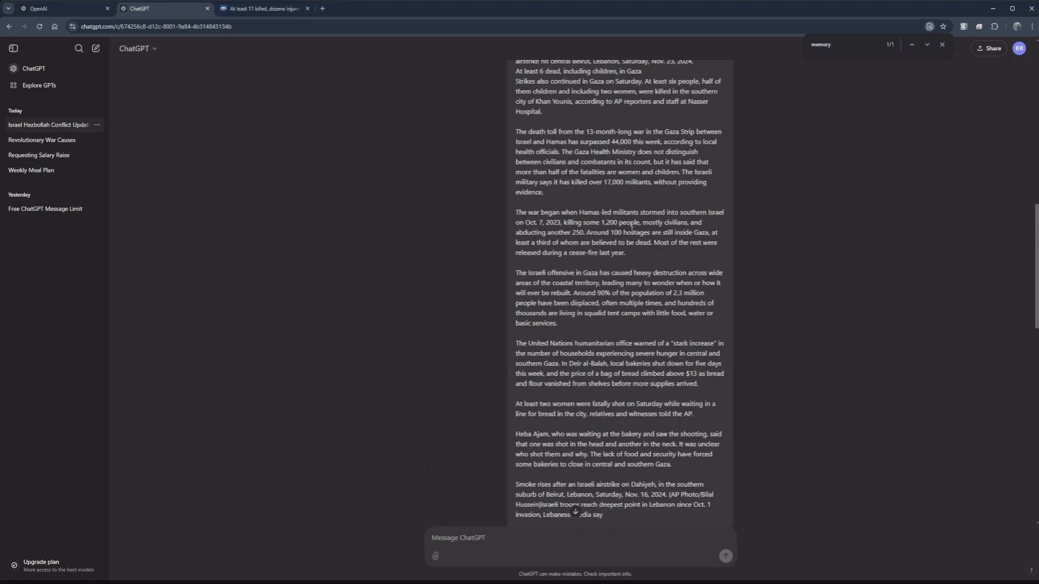
scroll(632, 229, "down", 15)
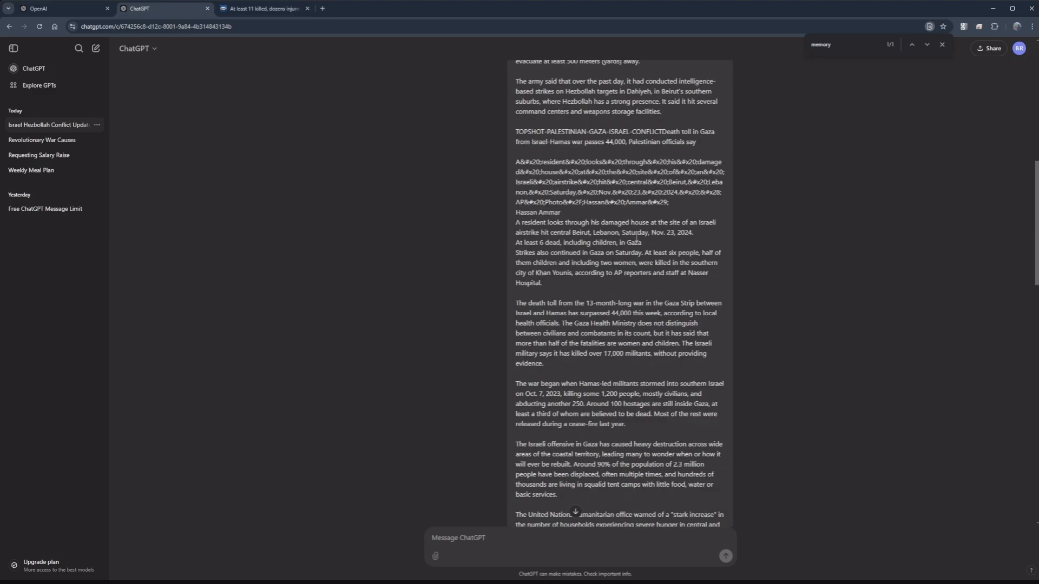
scroll(532, 361, "down", 1)
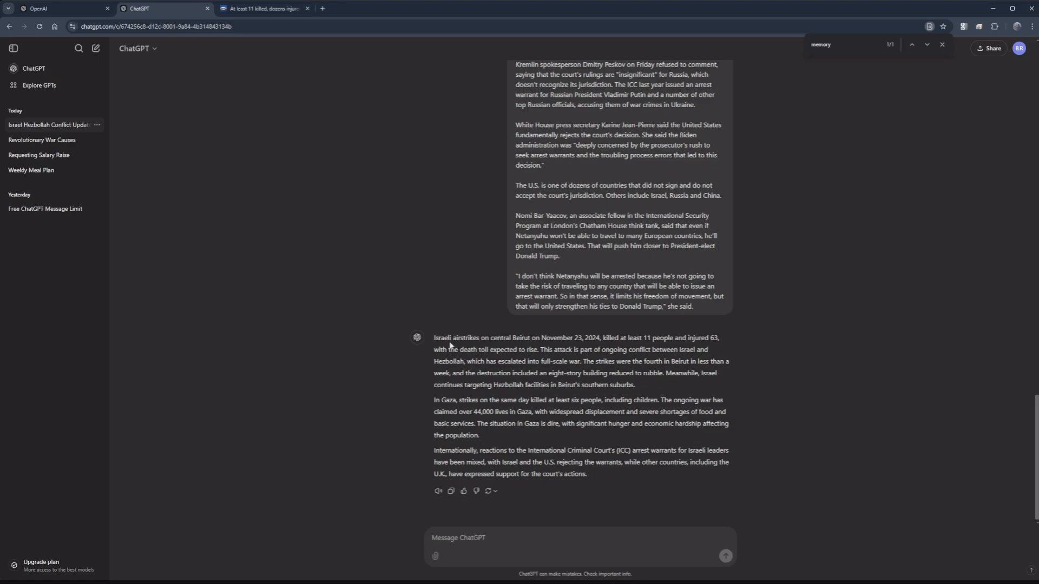
left_click_drag(435, 337, 674, 474)
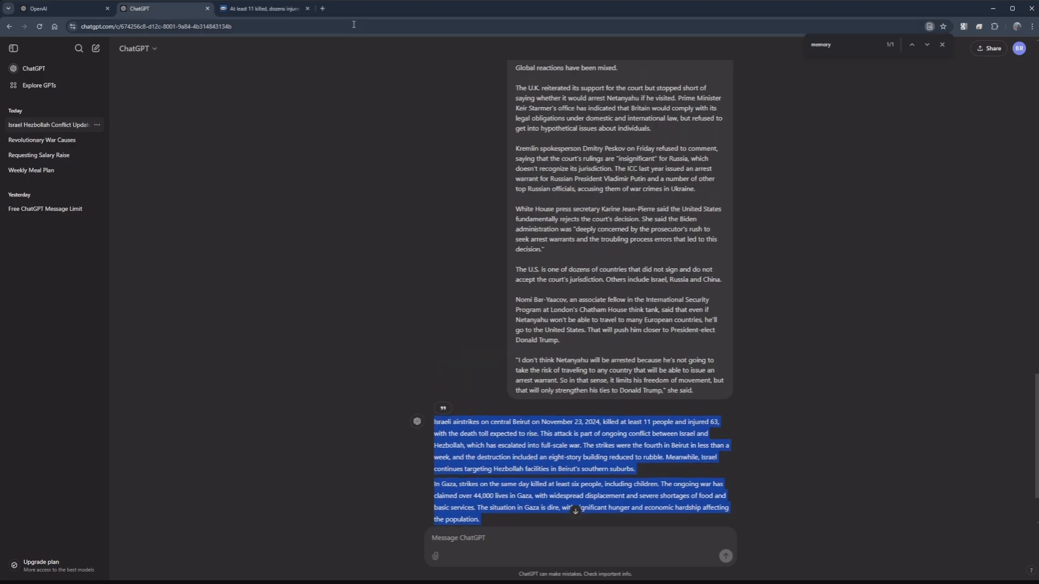
Step: Switch to the WMUR news site, return to its home page and open the article on snow falling in parts of New Hampshire
left_click(259, 8)
left_click(9, 26)
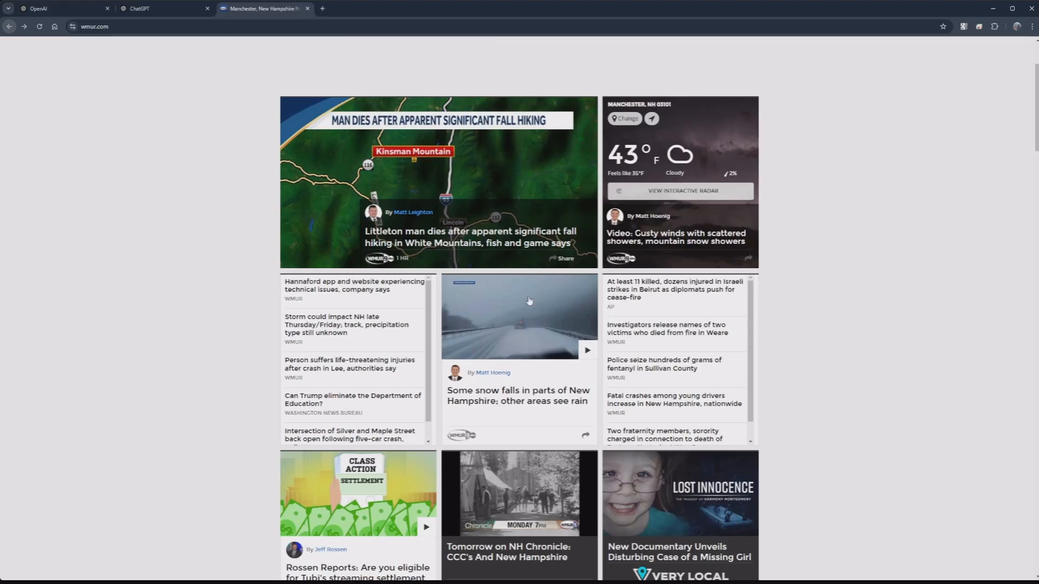
scroll(527, 300, "down", 2)
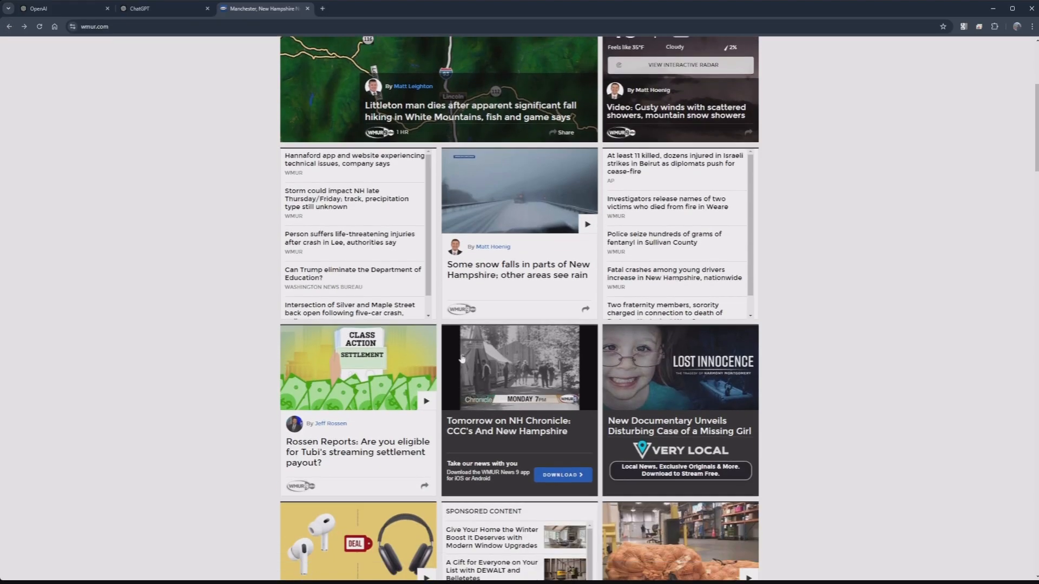
left_click(537, 271)
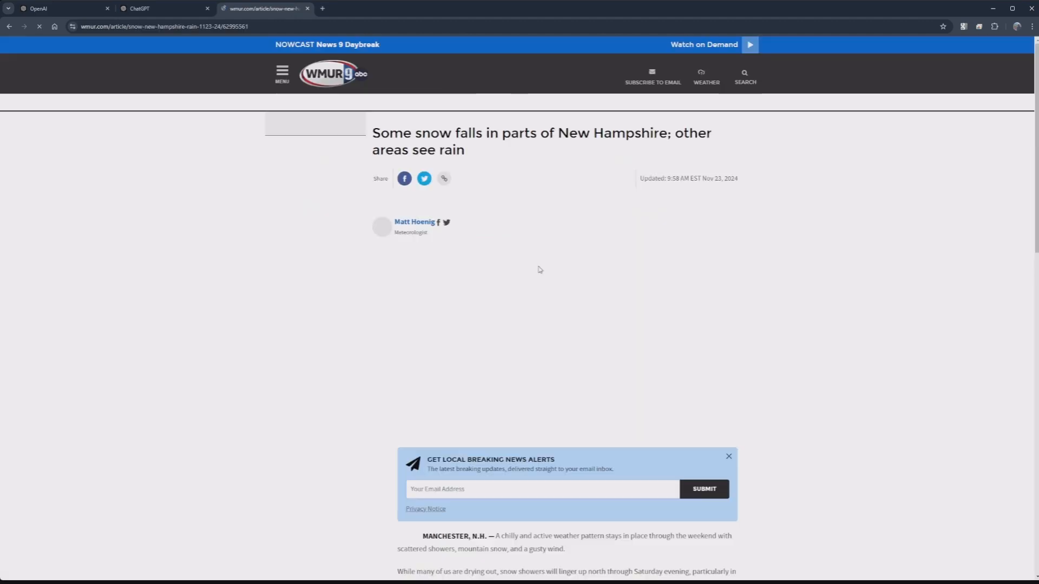
Step: Select the weather article's body text from "MANCHESTER, N.H." through the sentence about Tuesday's rain showers
scroll(528, 446, "down", 3)
scroll(528, 446, "down", 2)
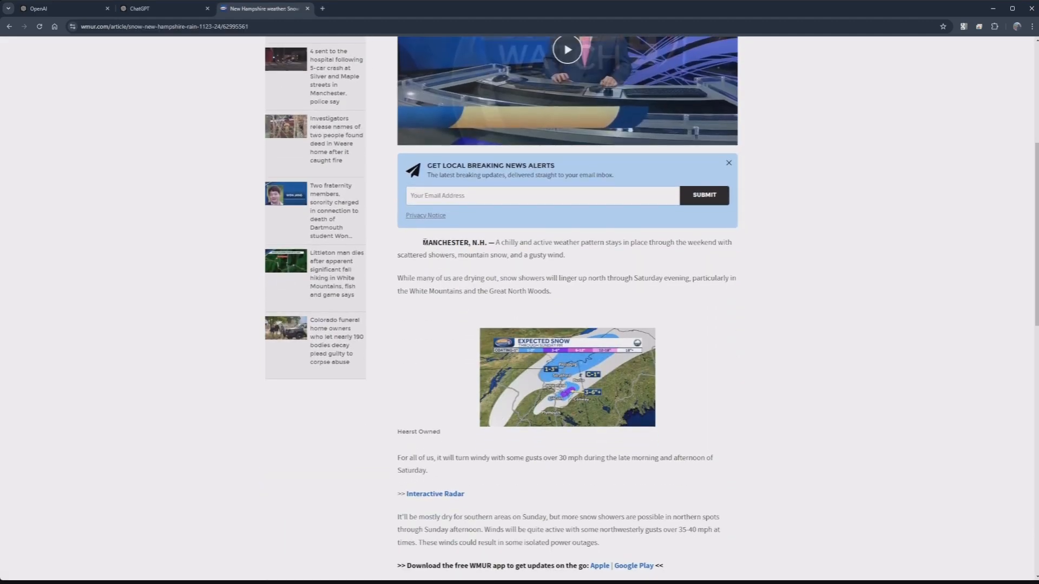
left_click_drag(425, 243, 676, 333)
scroll(775, 207, "up", 3)
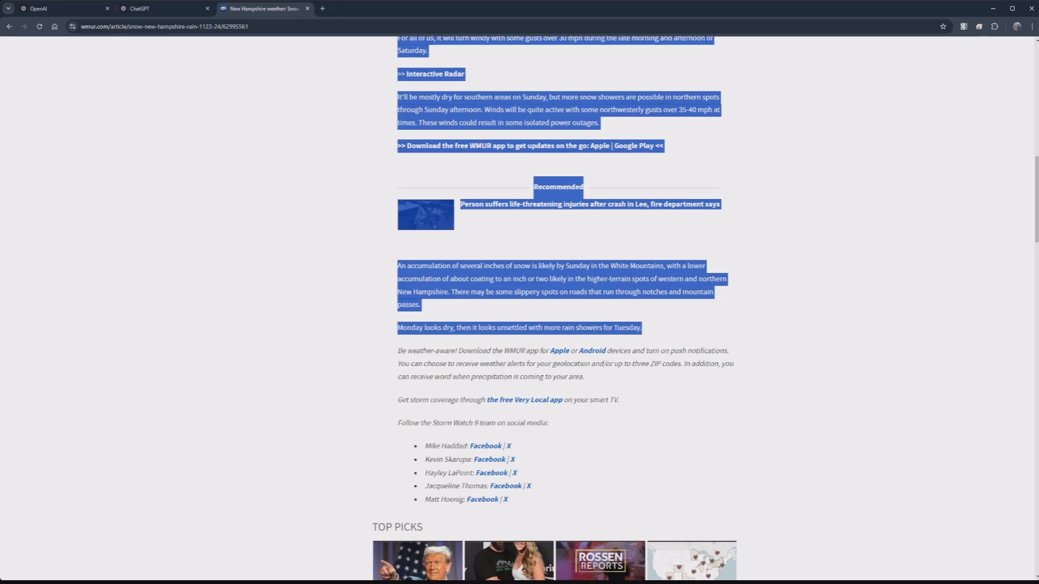
Step: Switch back to ChatGPT and submit "Summarize this for me..." followed by the copied weather article text
left_click(157, 10)
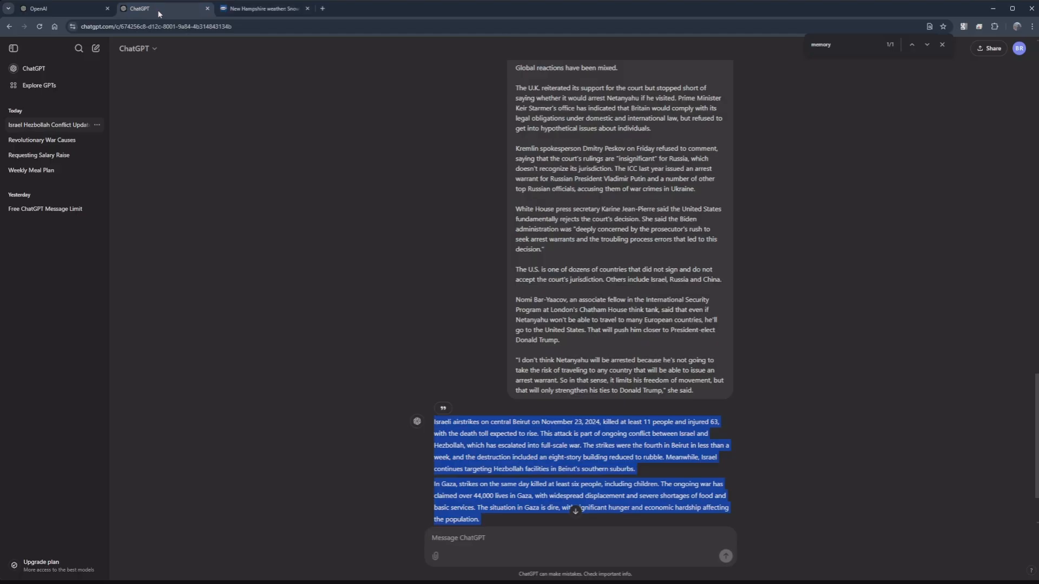
left_click(504, 548)
type("Su")
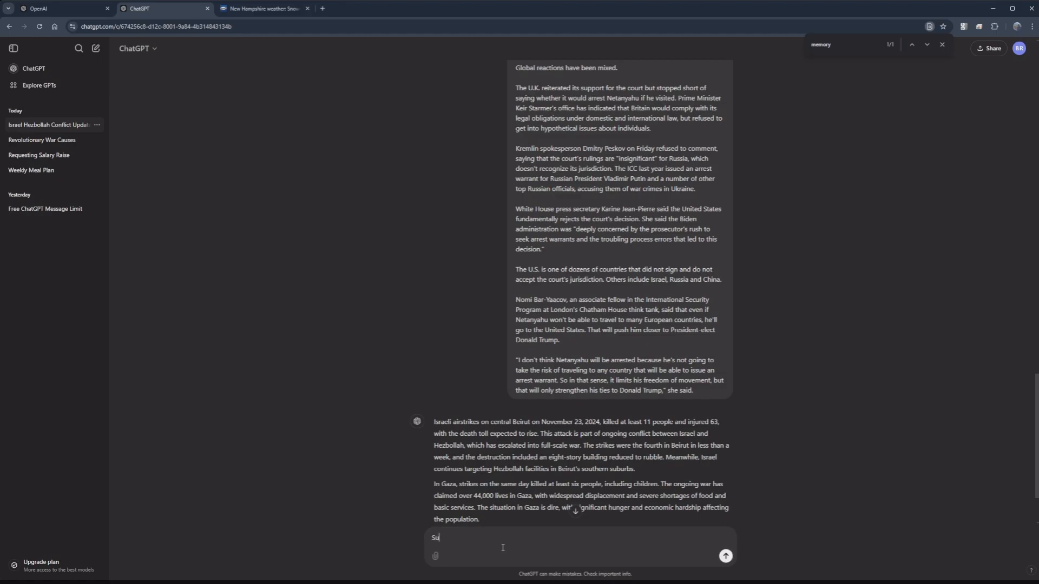
type("mmarize thie ")
type(" for me...")
key("shift+Return")
key("ctrl+v")
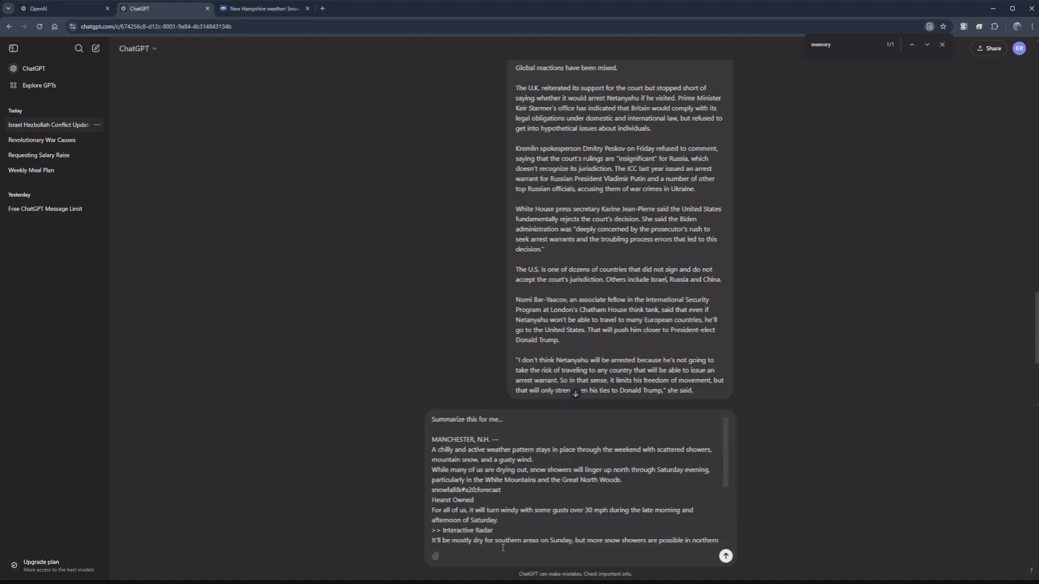
key("Return")
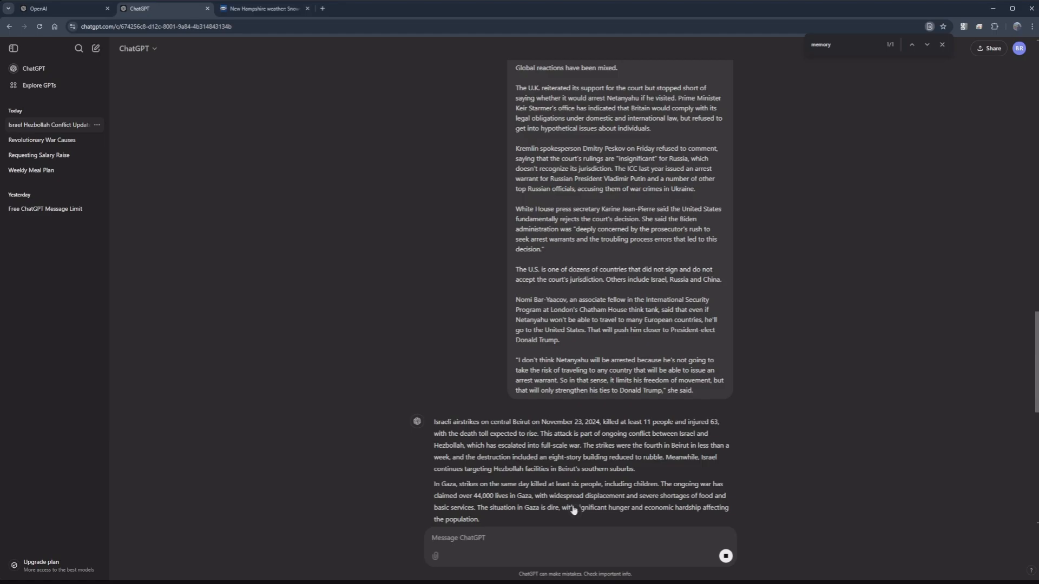
Step: Review the weather summary against the pasted weather article above it
left_click(575, 511)
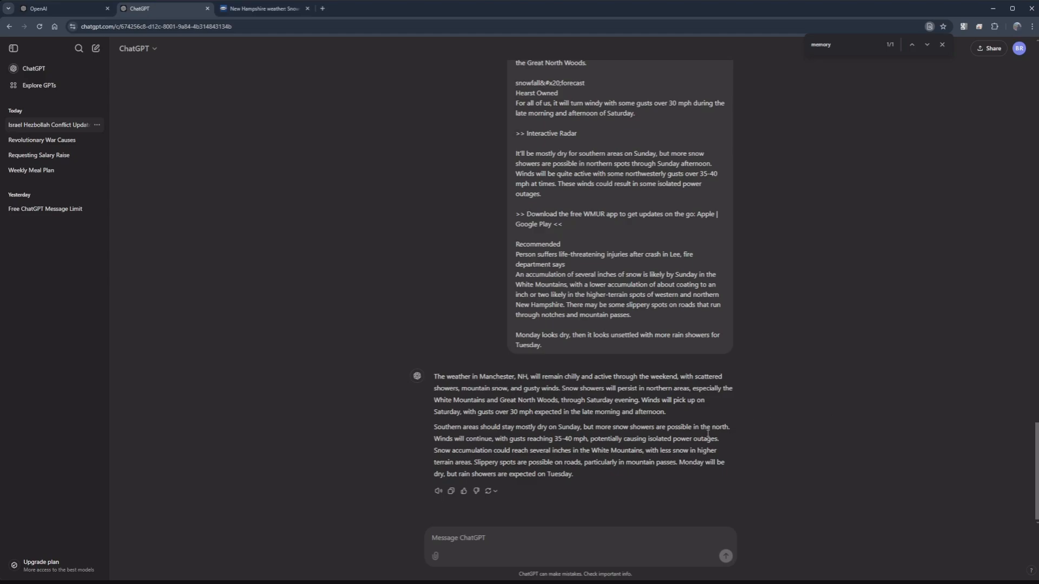
scroll(590, 227, "up", 4)
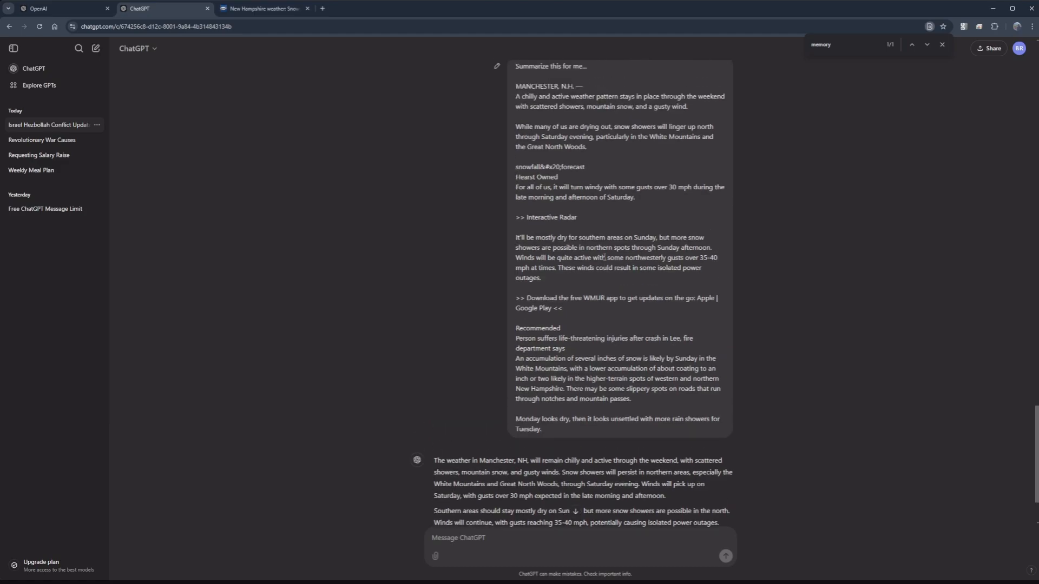
scroll(604, 258, "down", 4)
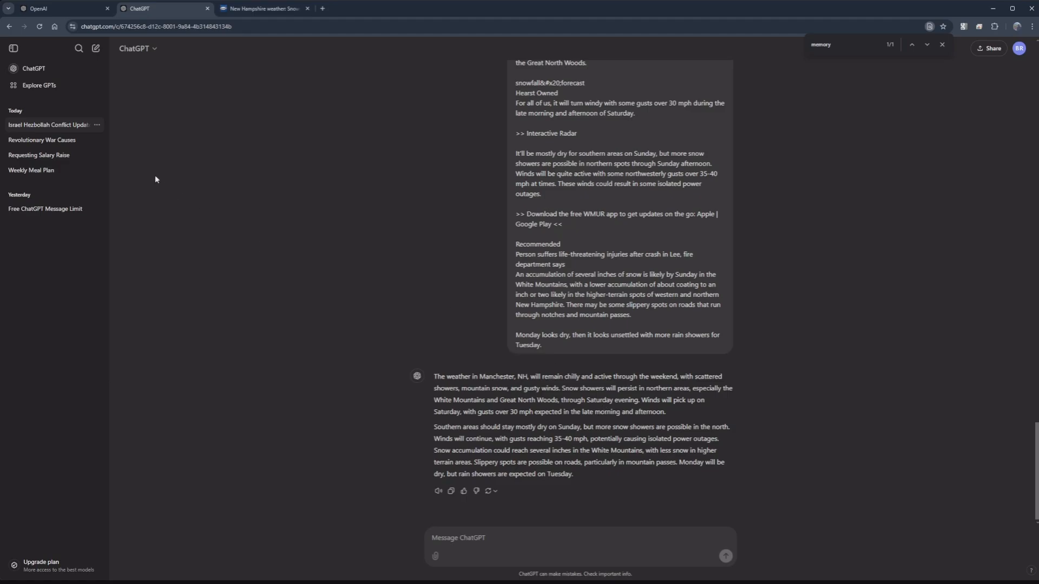
Step: Ask in a new chat what angle to cut the rafters at the top/ridge beam for a shed roof with a 10/12 pitch
left_click(97, 49)
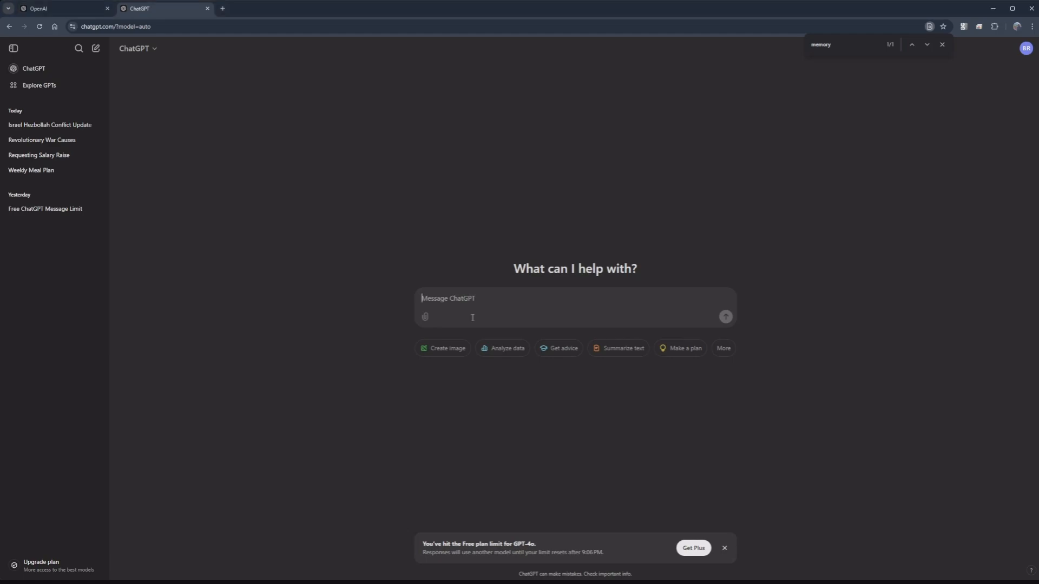
type("I am building a shed. My rood")
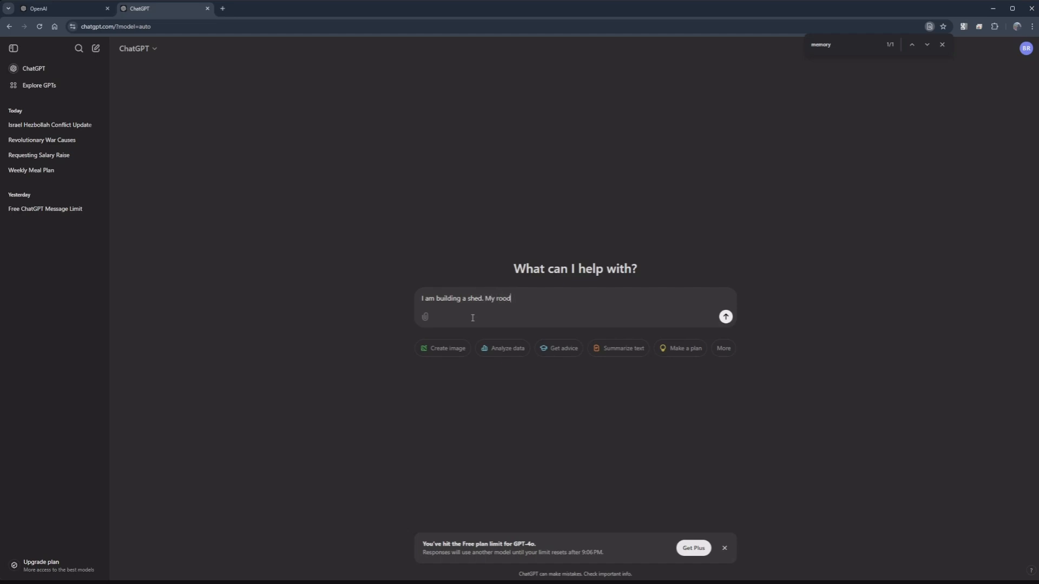
type(" is going to be 10/12 pitch. What angle t")
key("BackSpace")
type("do I need to")
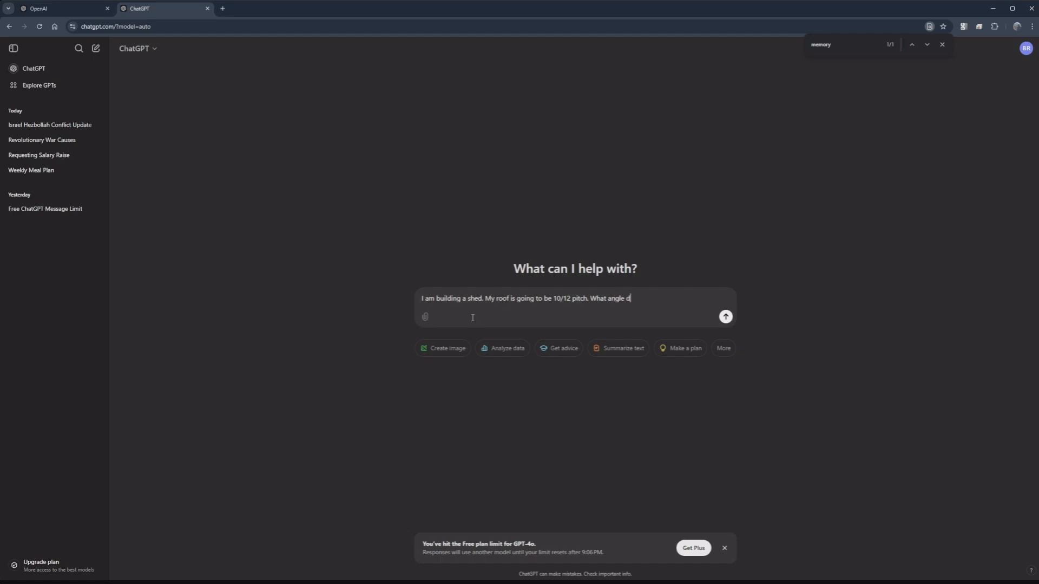
type(" cut my rafters at the top/")
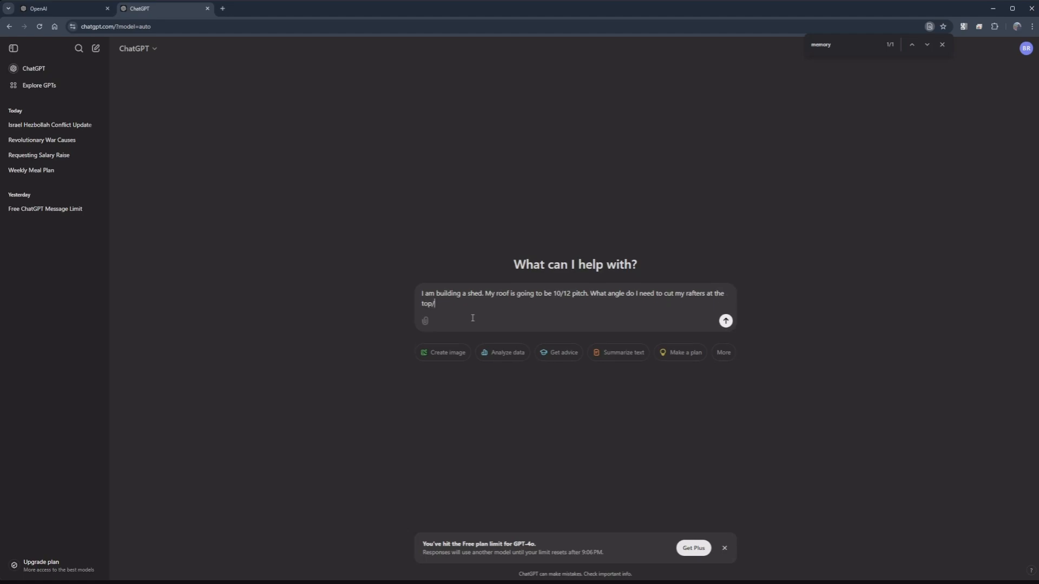
type("ridge bearm.")
key("Return")
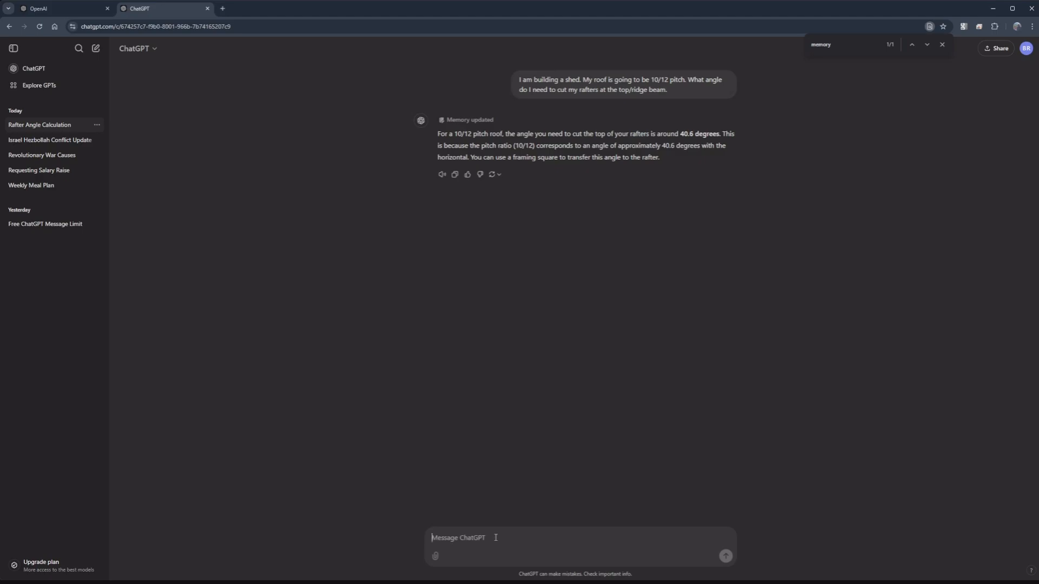
Step: Ask in the same chat "How many days are there Between March 20th and June 27th."
type("How many days are there")
key("BackSpace")
type("Between March 20,")
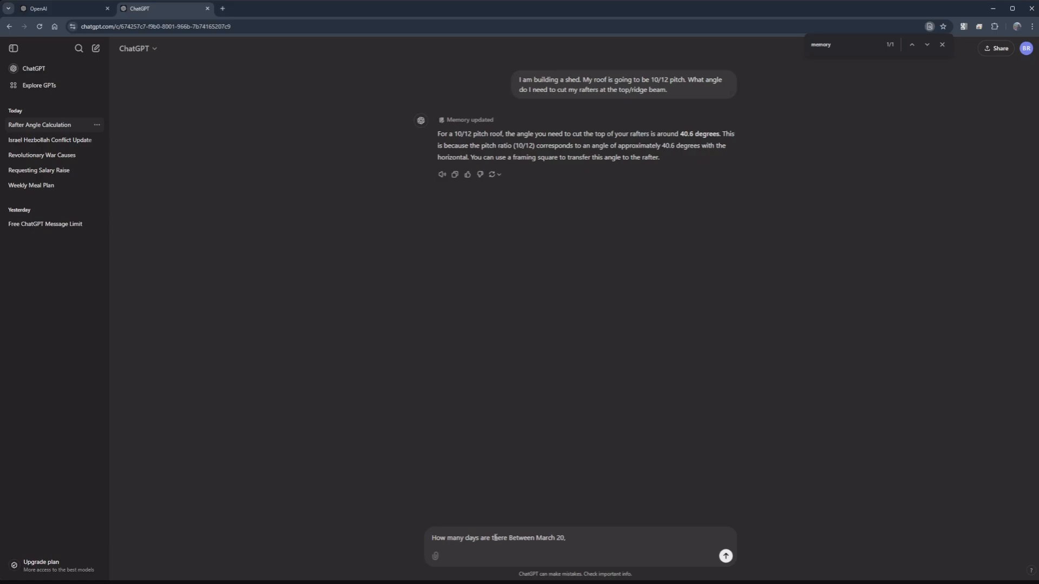
key("BackSpace")
type("th and Fe")
key("BackSpace")
key("BackSpace")
key("BackSpace")
type("June 27th.")
key("Return")
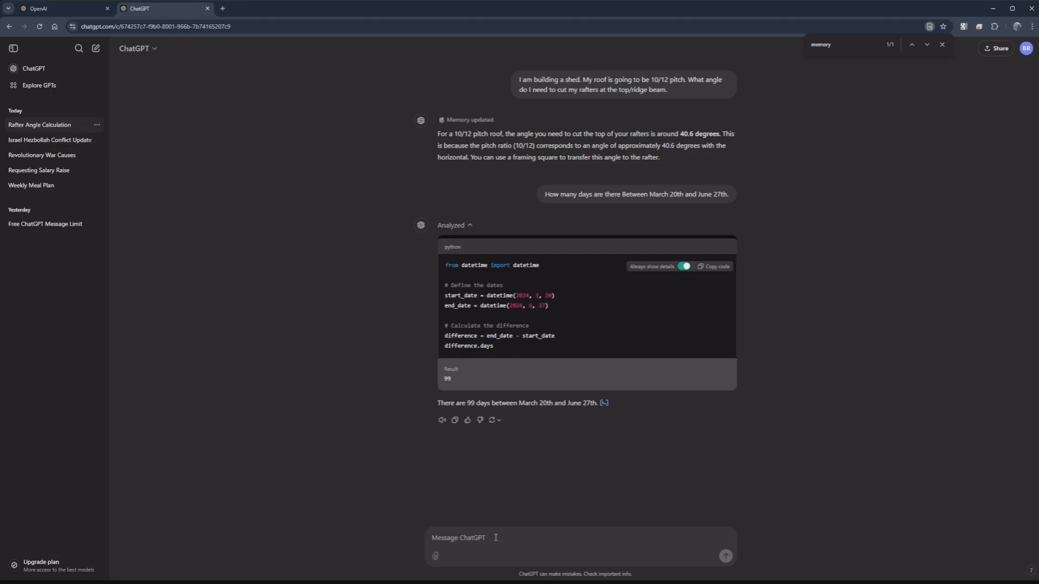
Step: Ask "How many days until Christmas" and turn off the option to always show analysis details
type("How many days until Thristmas")
key("Return")
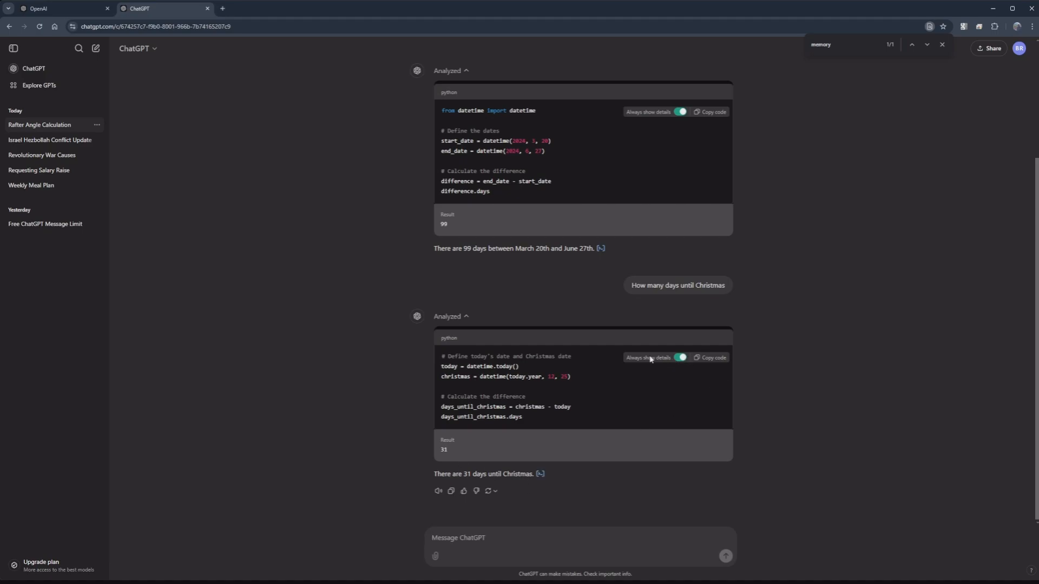
left_click(681, 359)
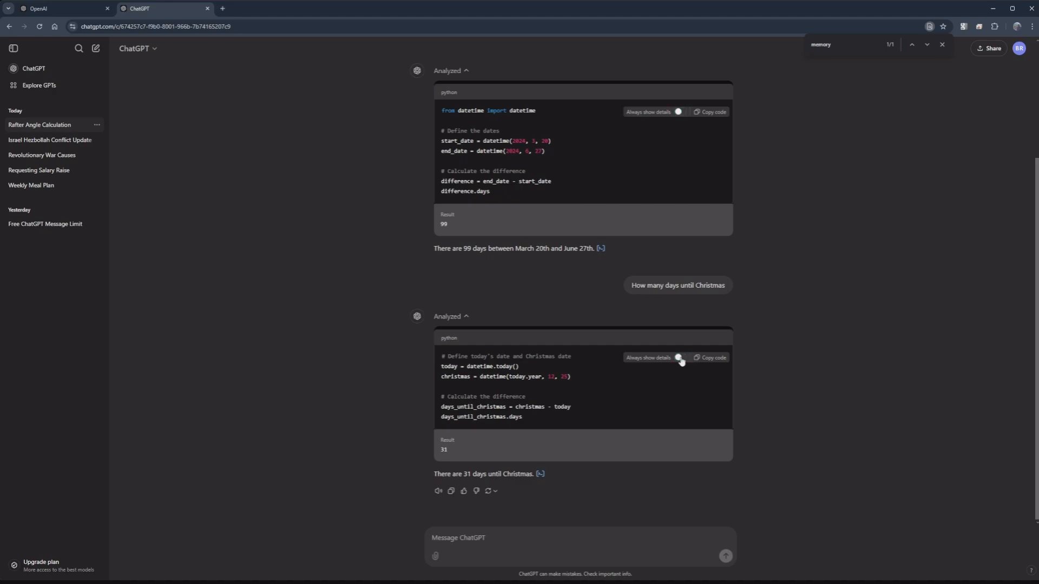
Step: Ask "How many days until the start of spring?" in the same chat
left_click(482, 537)
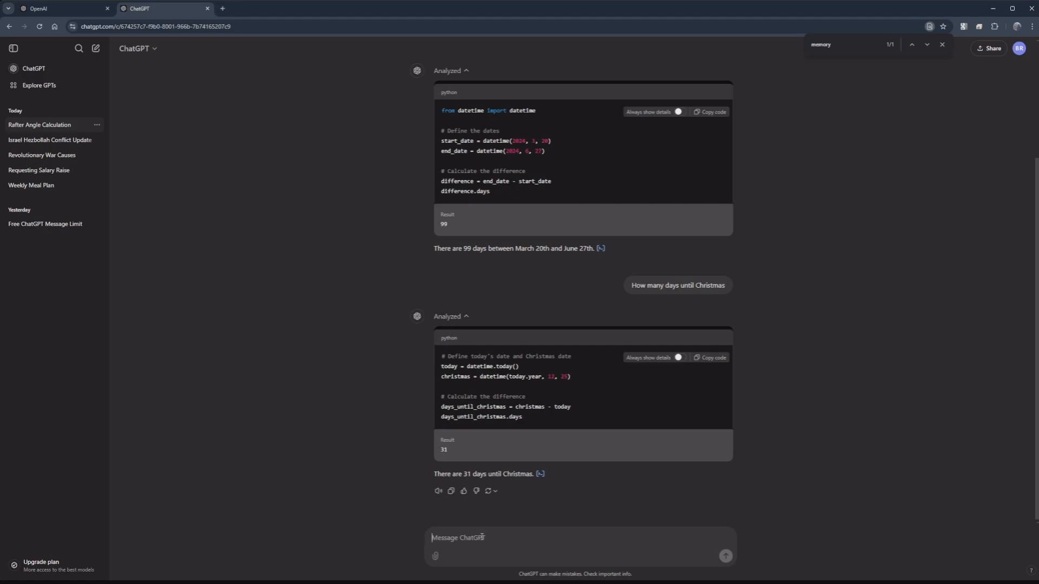
type("How many days until the start of s")
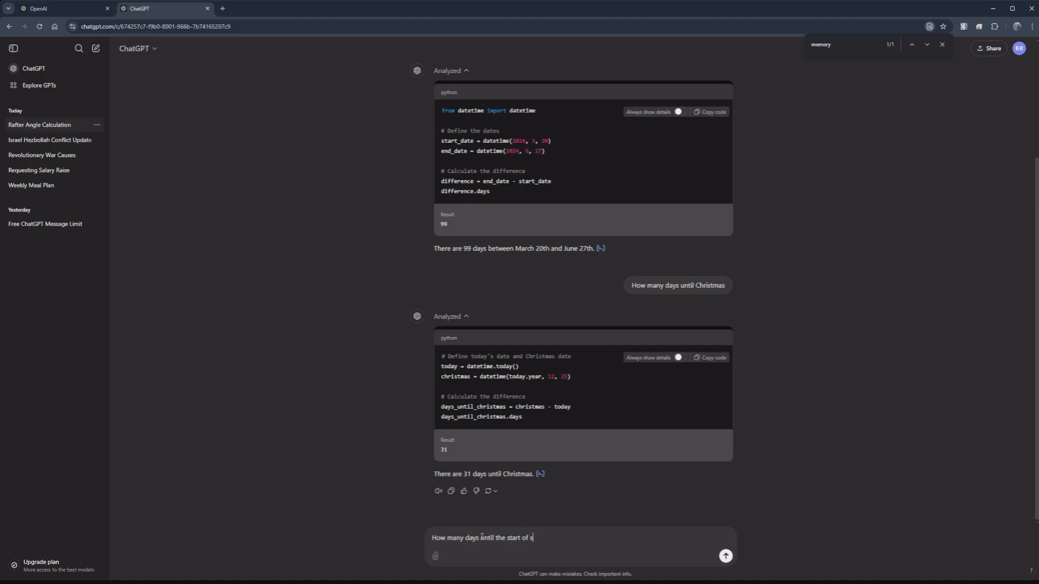
type("pring?")
key("Return")
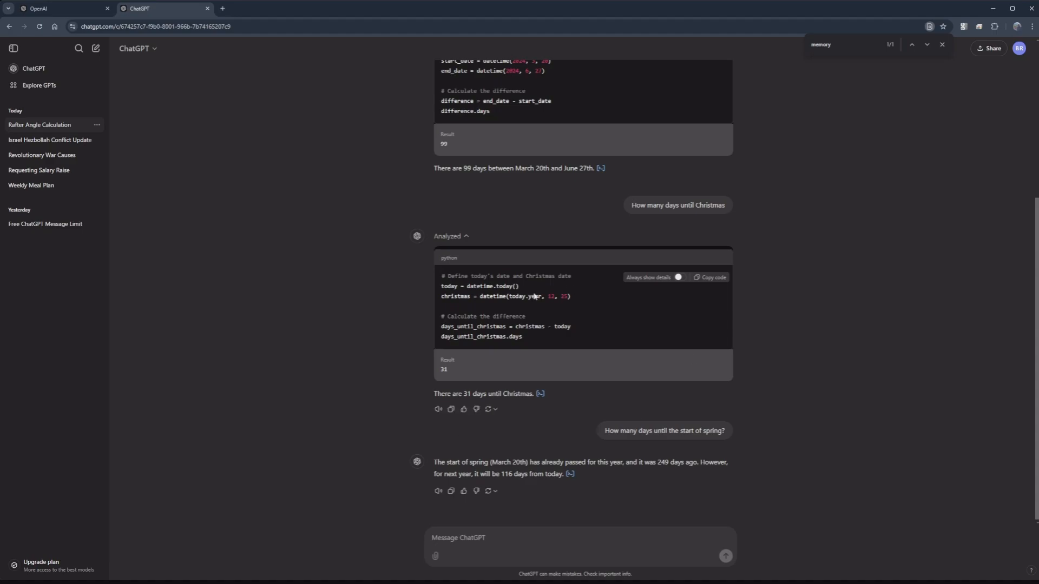
Step: View the Python analysis behind the start-of-spring answer and close it again
scroll(545, 209, "up", 2)
left_click(570, 474)
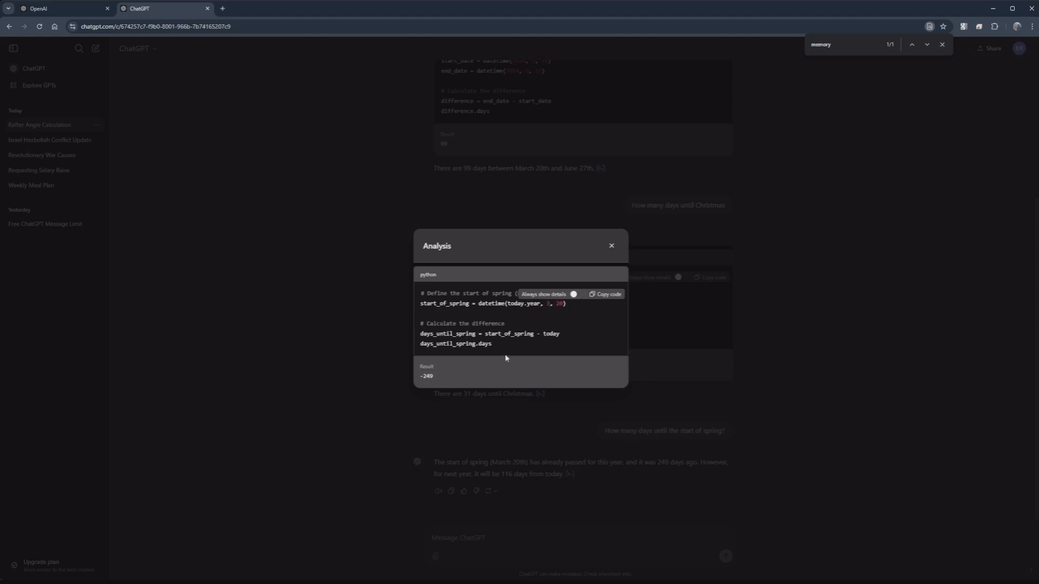
left_click(611, 246)
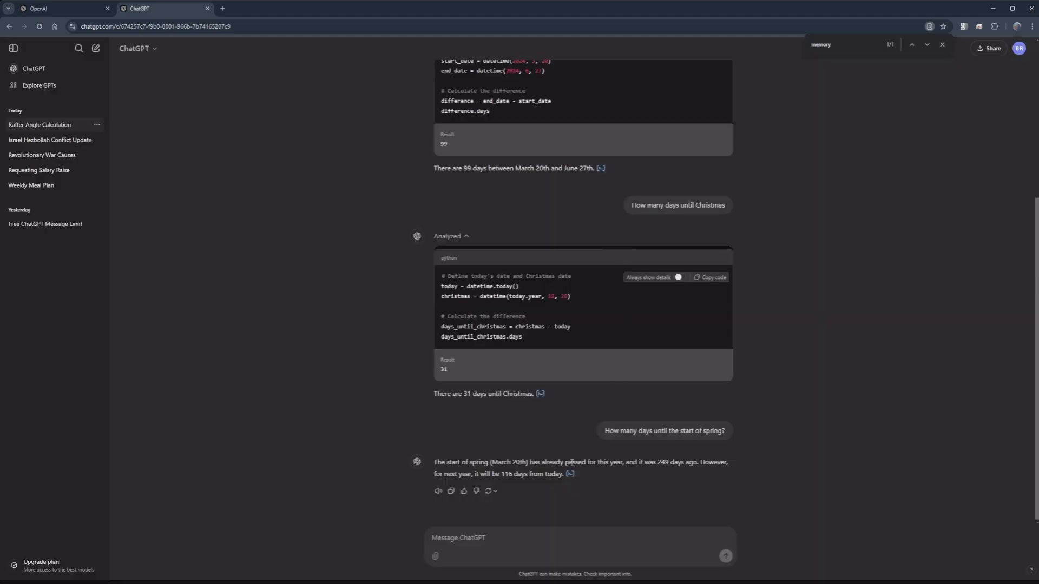